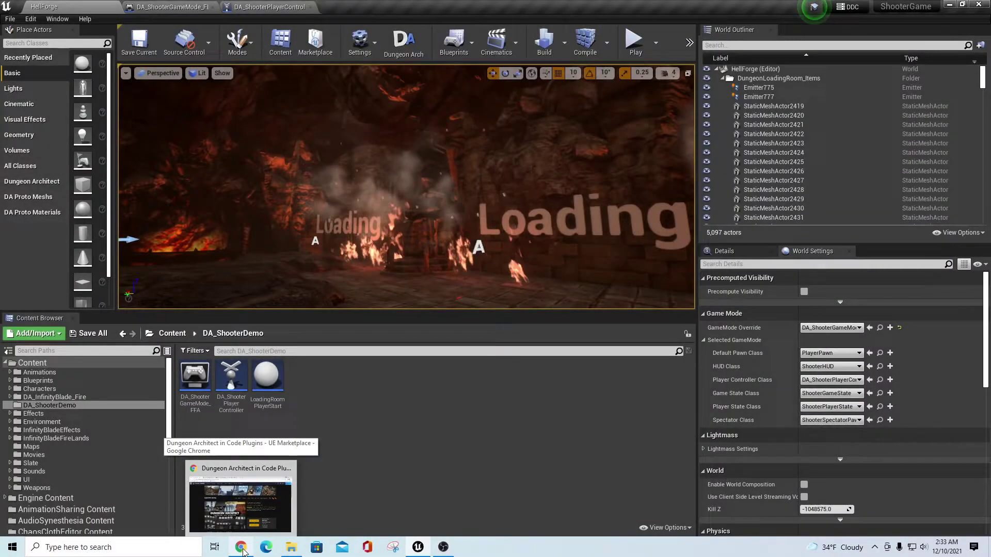
left_click(242, 548)
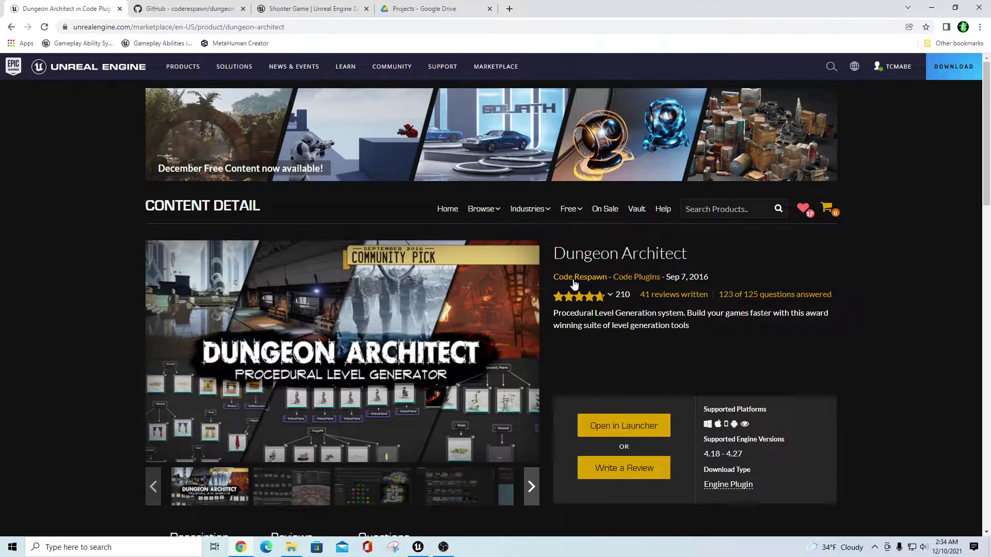
scroll(913, 348, "down", 4)
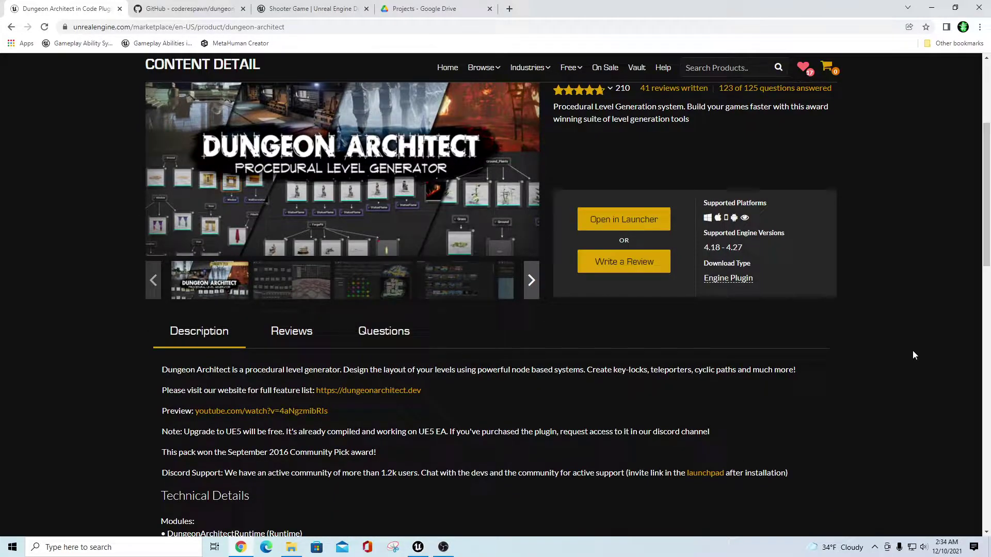
scroll(908, 362, "down", 4)
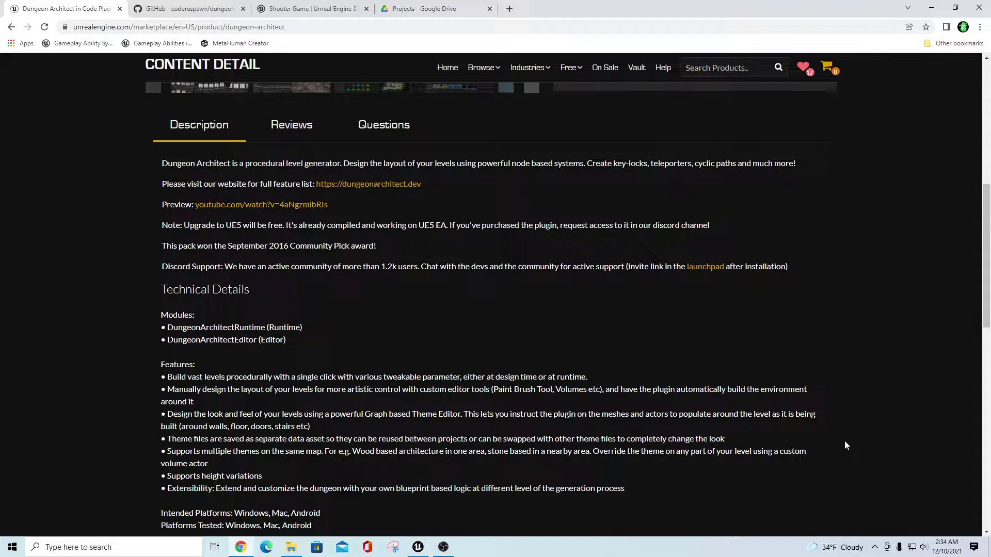
scroll(826, 403, "down", 5)
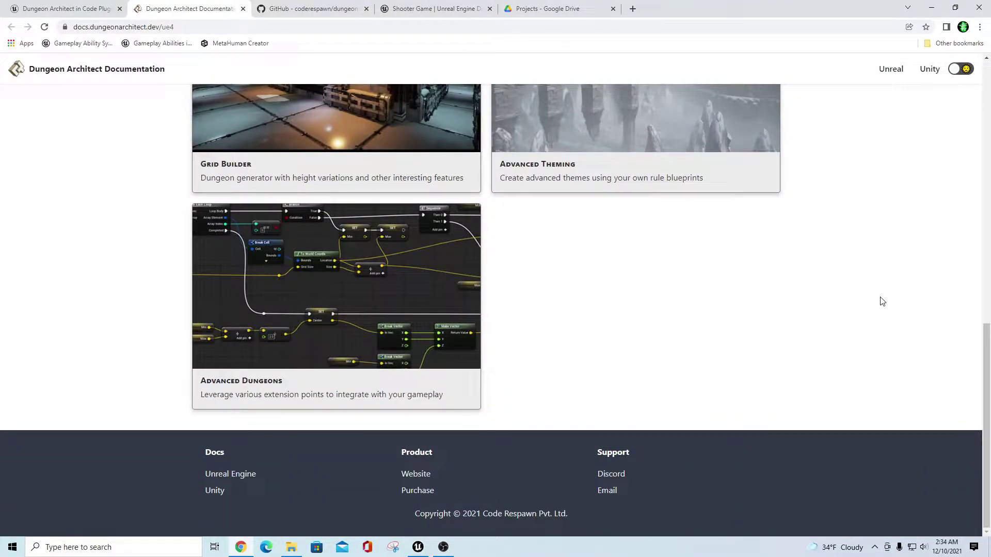
scroll(880, 299, "up", 12)
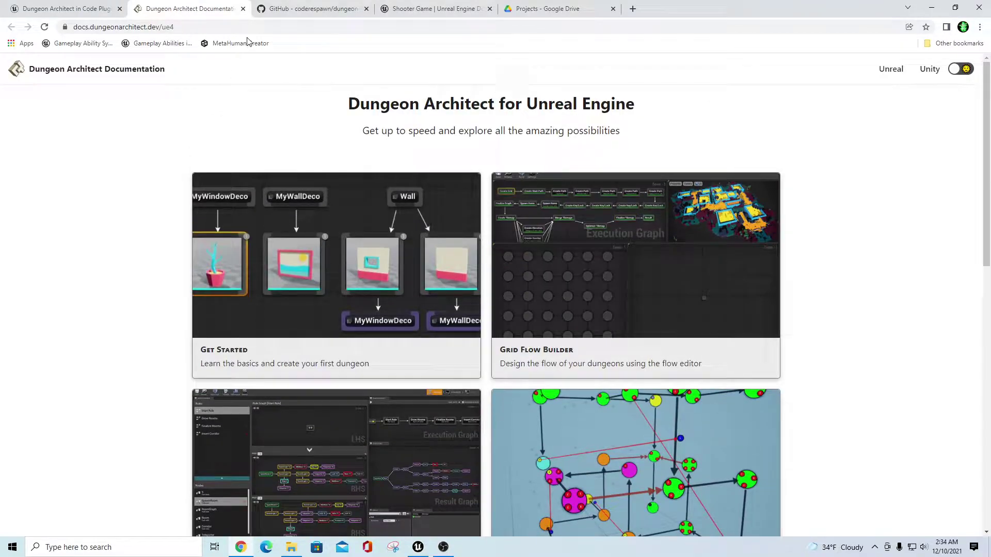
Close the Dungeon Architect docs and read the dungeon-architect-ue4-demo-dm README down to Installation.
left_click(243, 8)
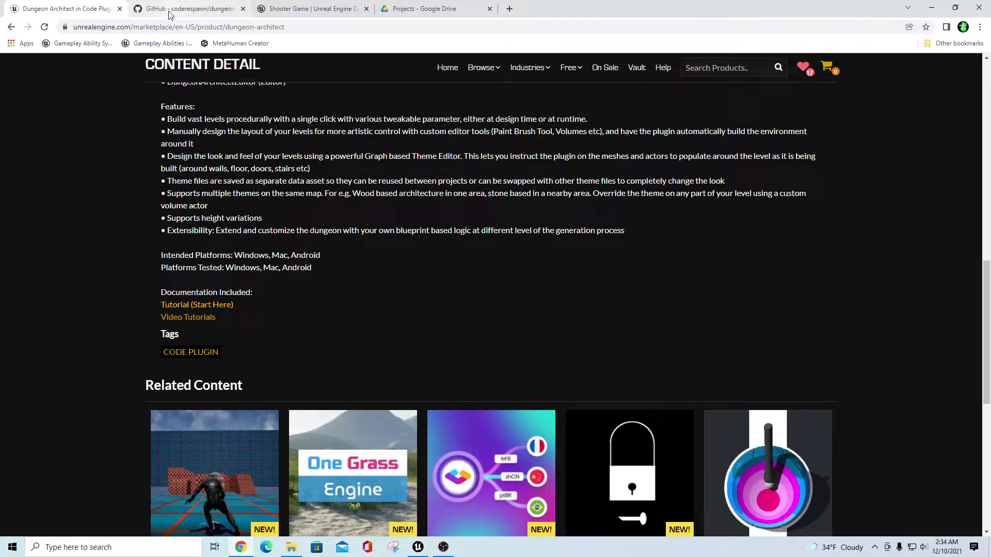
left_click(172, 10)
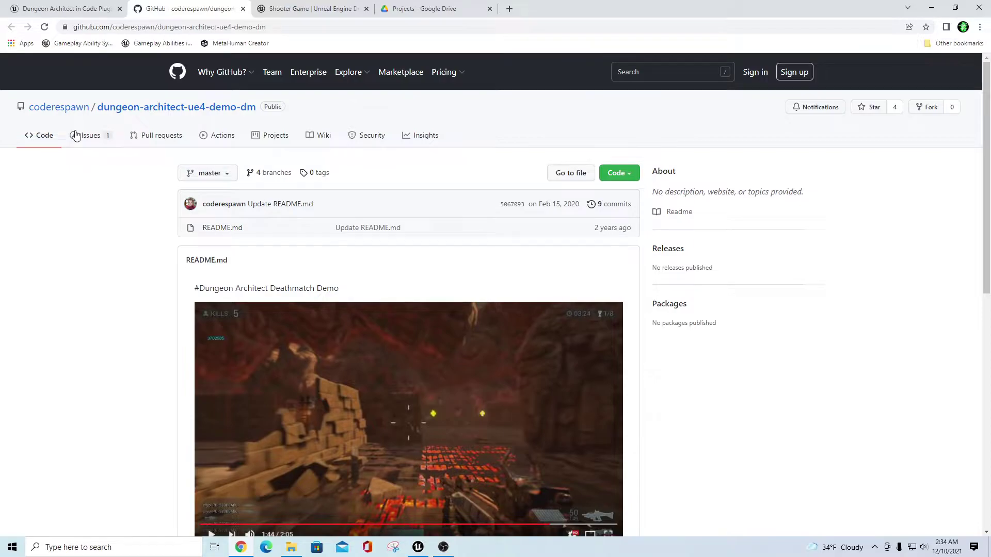
mouse_move(54, 114)
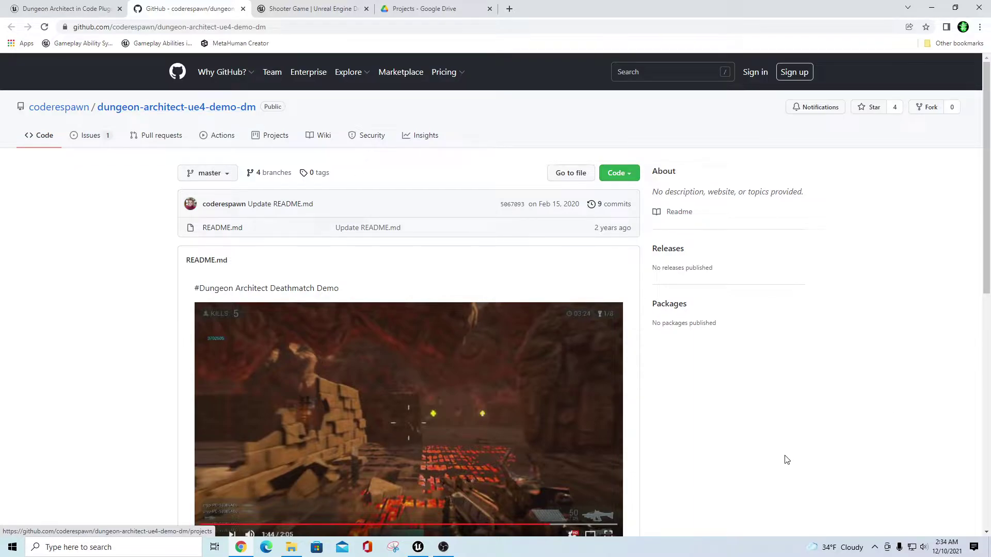
scroll(794, 445, "down", 2)
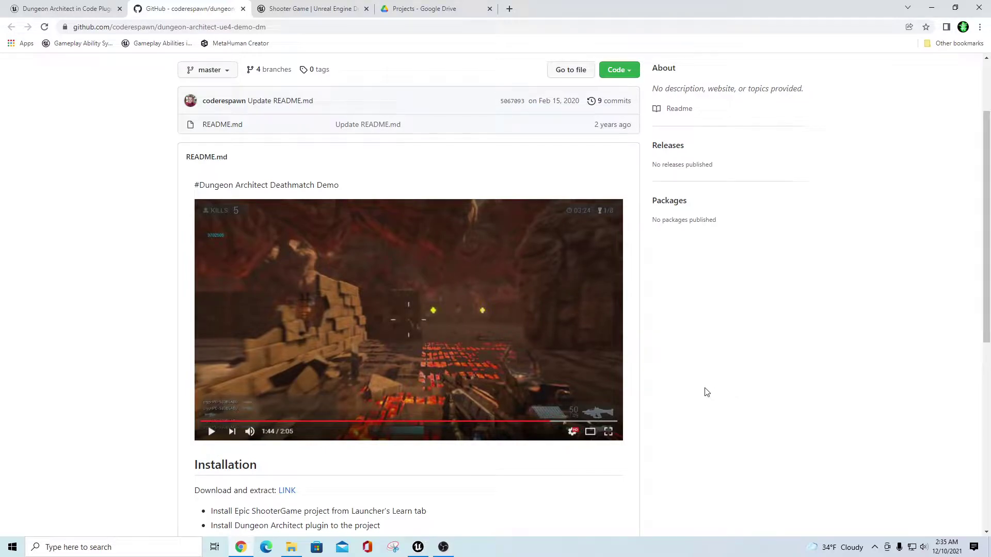
scroll(707, 394, "down", 2)
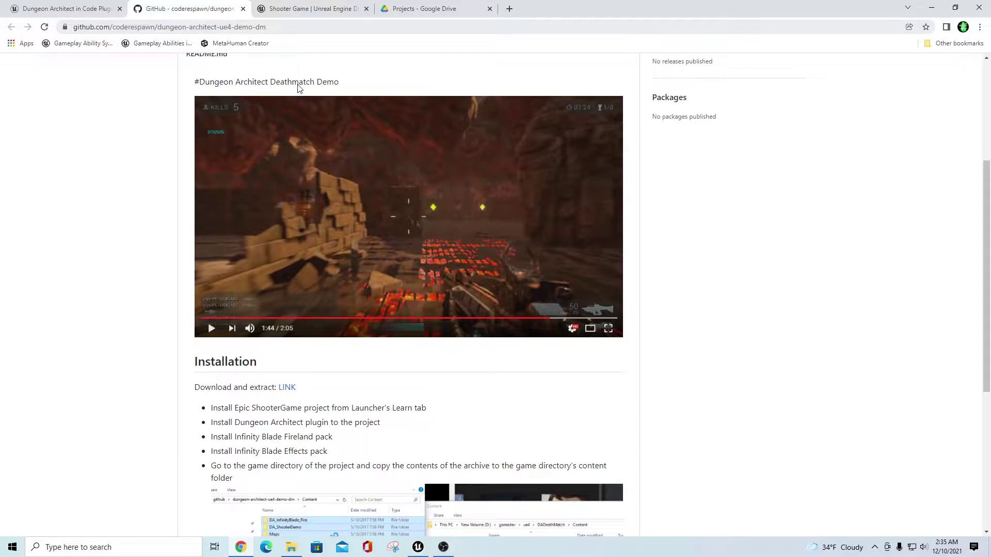
scroll(722, 374, "down", 2)
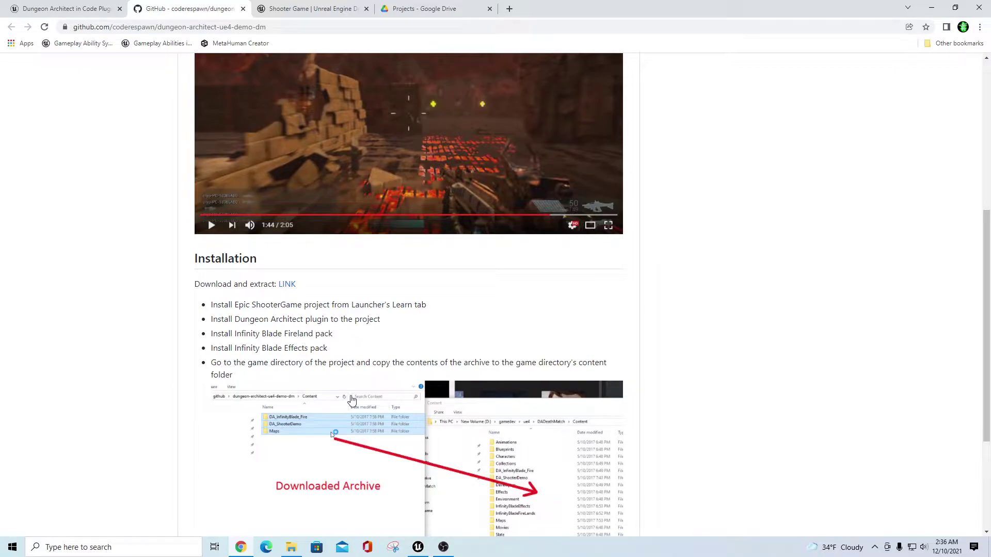
scroll(750, 404, "down", 1)
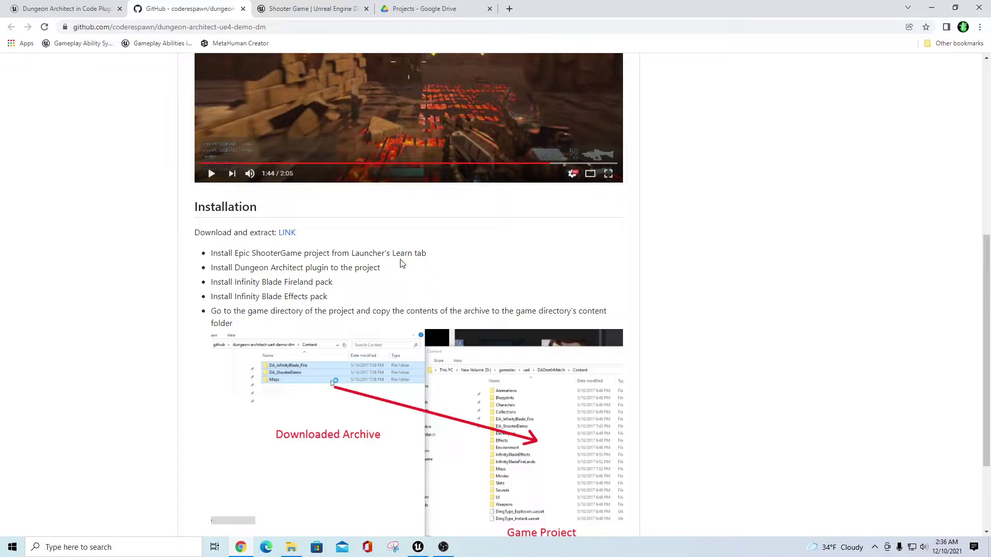
mouse_move(424, 553)
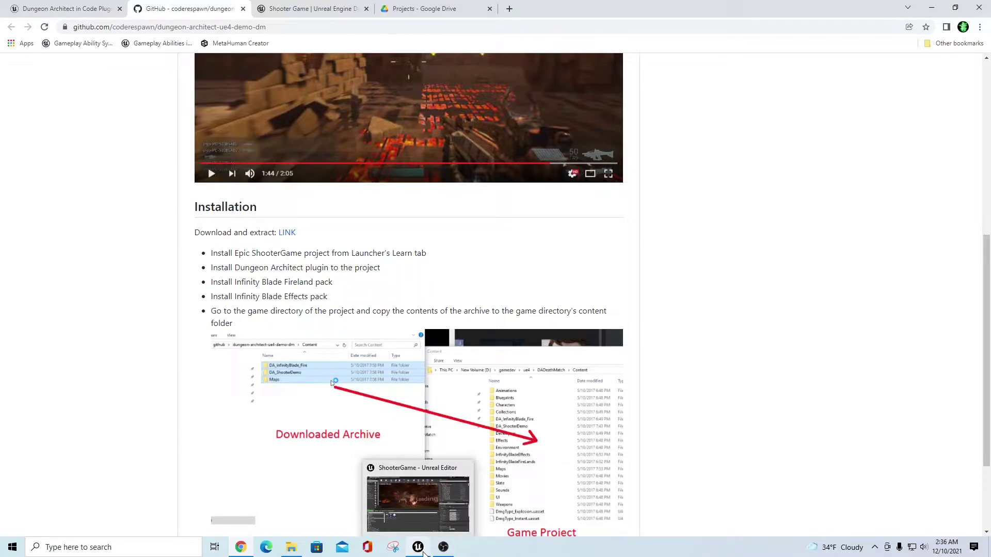
Open the Epic Games Launcher's Learn page and scroll down to the Learning Games samples.
left_click(418, 470)
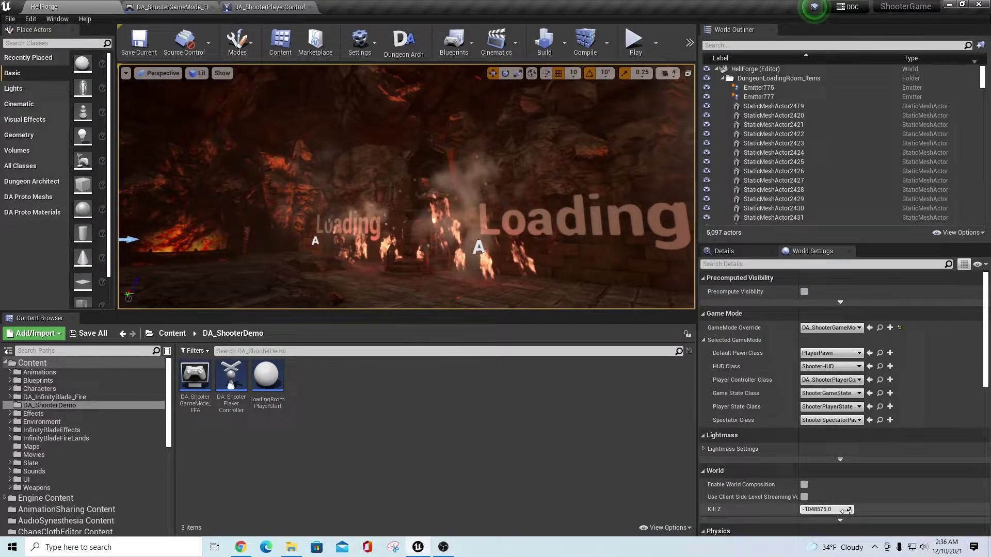
left_click(874, 547)
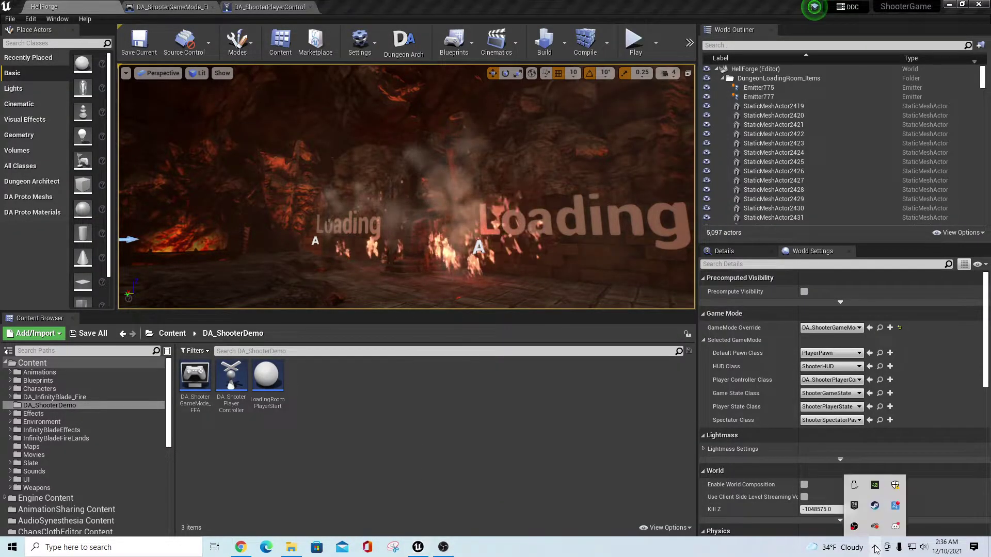
left_click(855, 506)
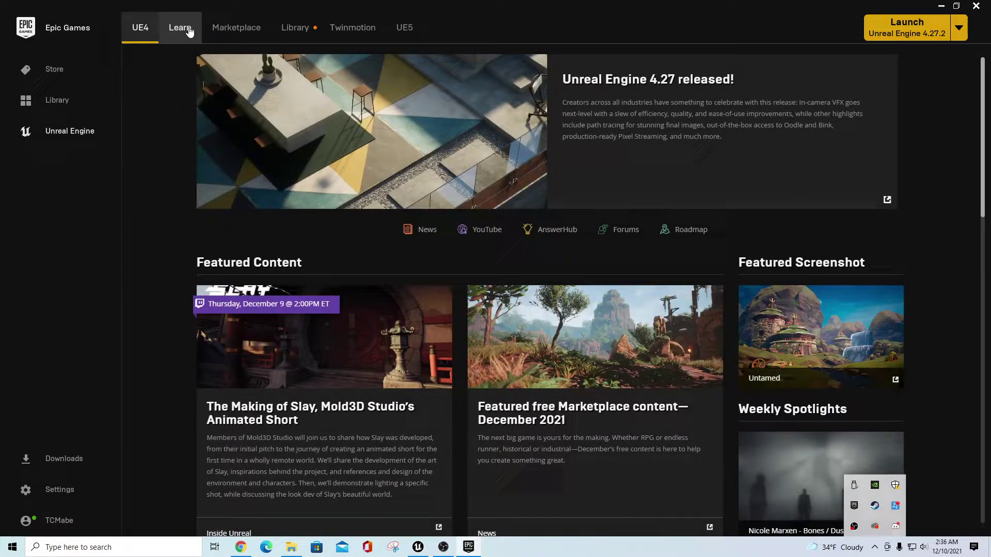
left_click(189, 32)
left_click_drag(983, 105, 986, 370)
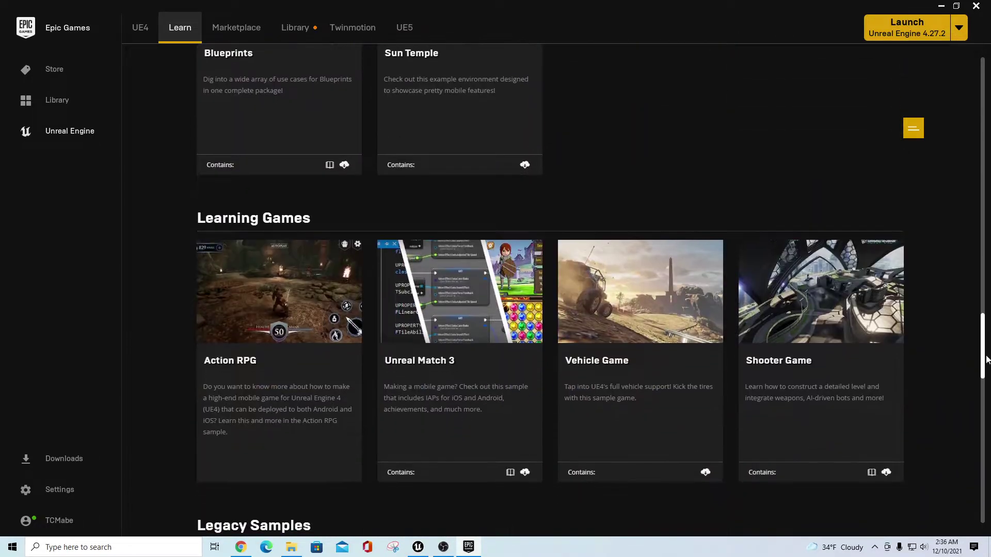
Open the Shooter Game sample and browse its gallery screenshots.
left_click(828, 325)
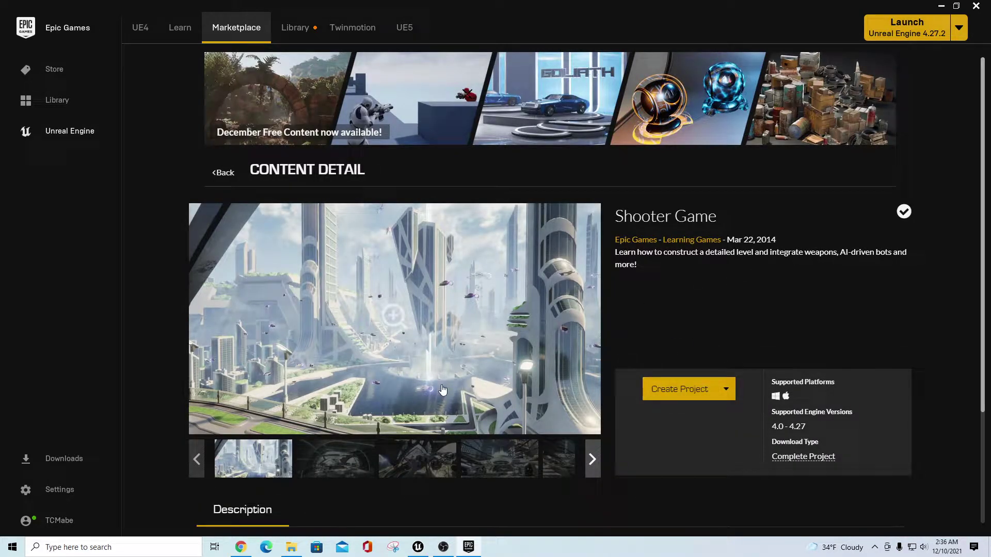
left_click(339, 467)
left_click(416, 467)
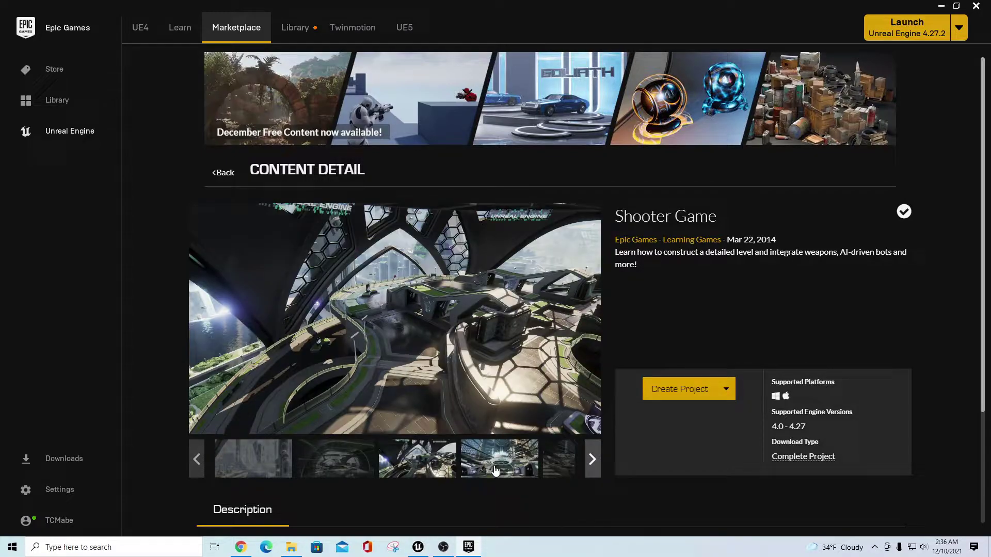
left_click(498, 468)
left_click(553, 467)
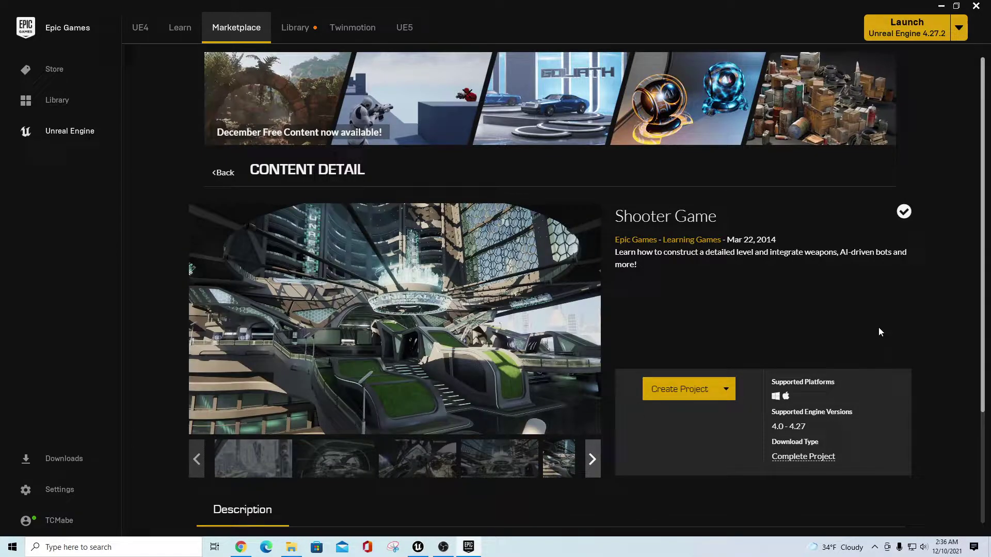
scroll(761, 335, "down", 3)
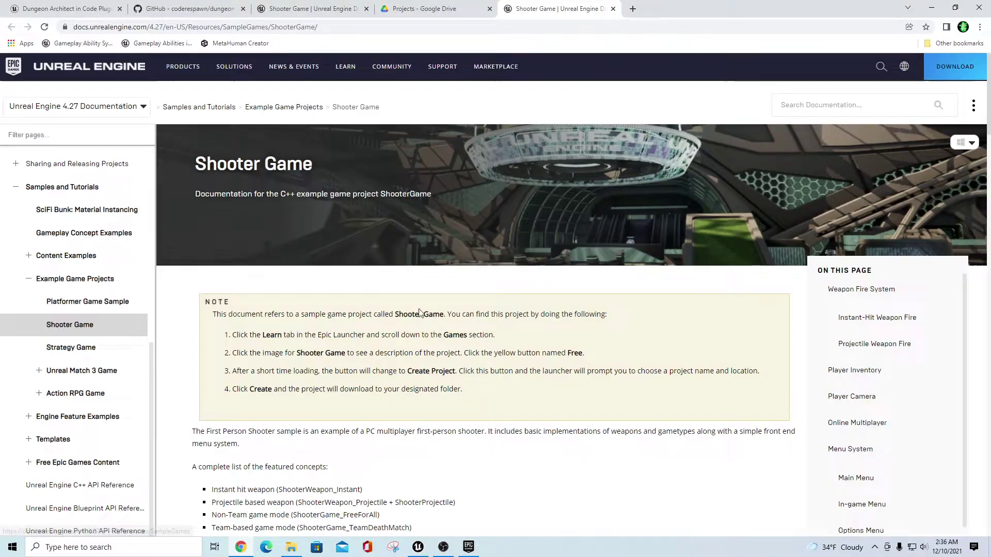
Skim the Shooter Game docs, close both documentation tabs, and return to GitHub's Installation steps.
scroll(573, 382, "down", 4)
scroll(645, 384, "down", 3)
scroll(659, 384, "down", 6)
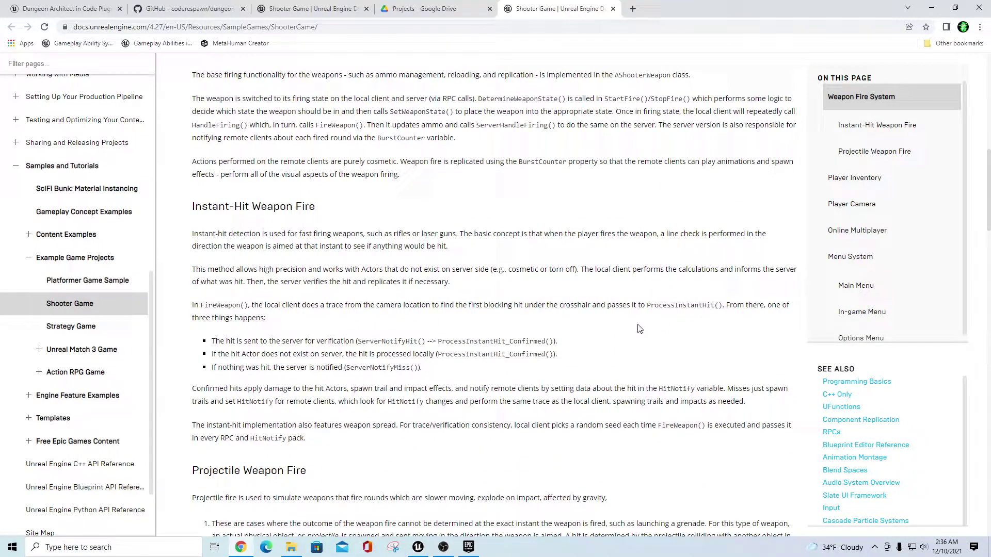
scroll(609, 126, "up", 2)
scroll(609, 126, "up", 3)
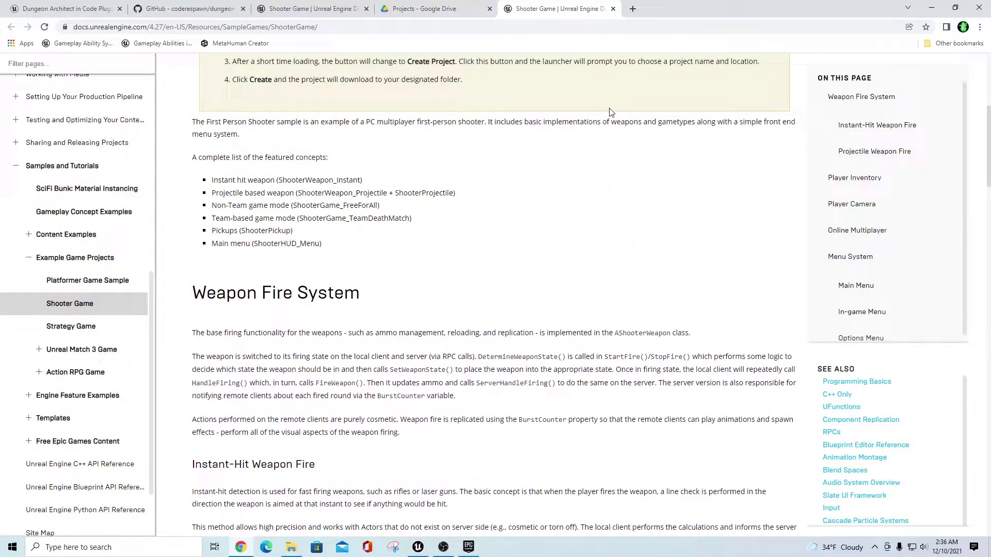
left_click(612, 9)
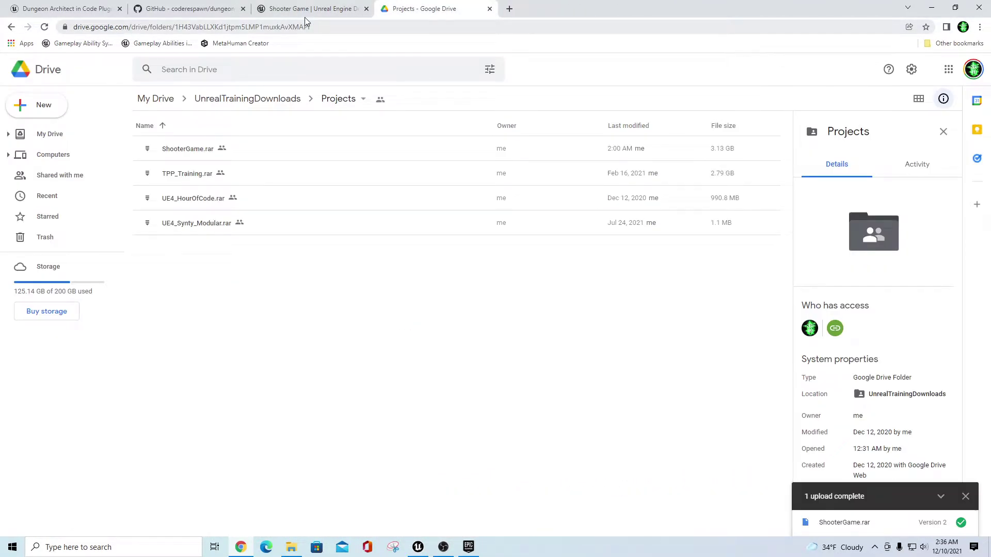
left_click(279, 14)
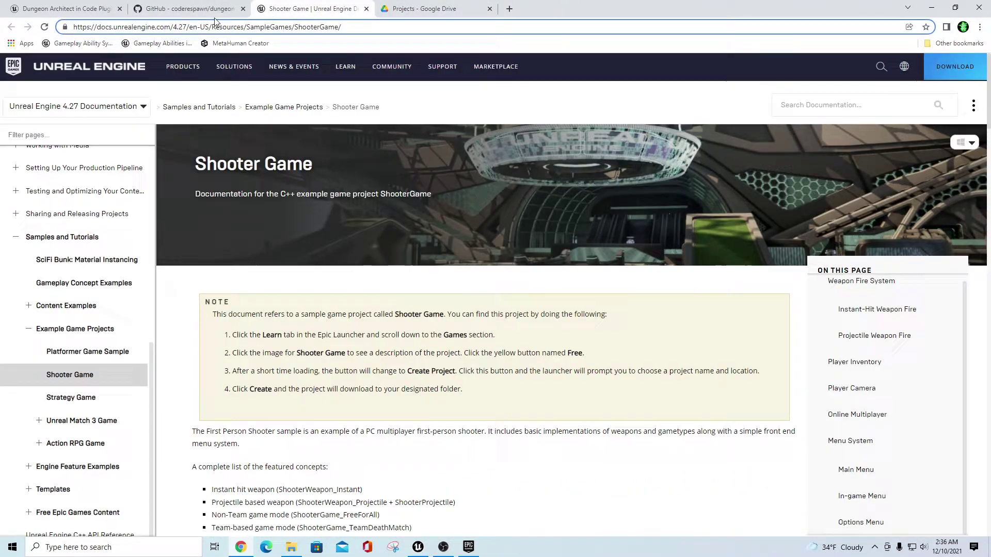
left_click(366, 9)
left_click(198, 11)
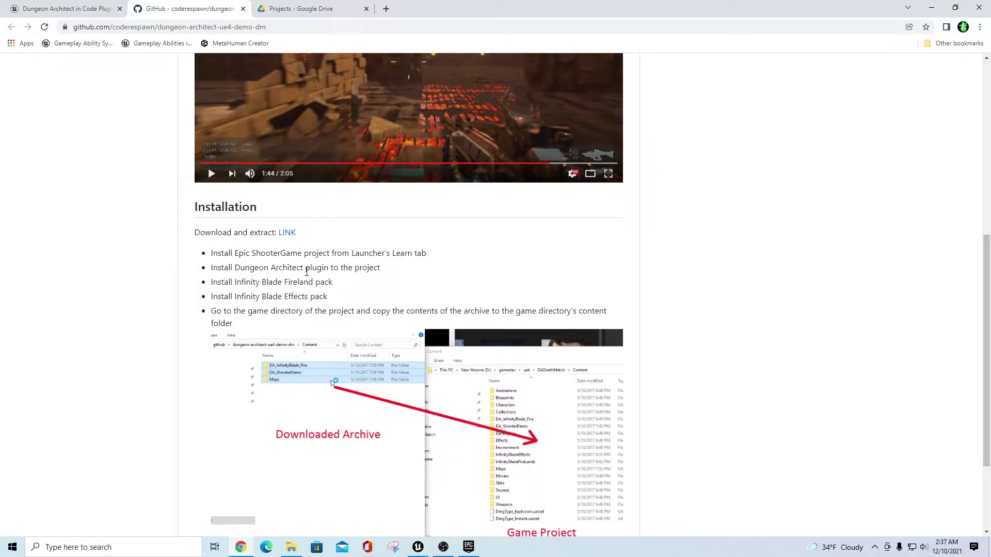
Read the last step about opening Maps/HellForge and playing, then switch back to Unreal Editor.
scroll(490, 298, "down", 2)
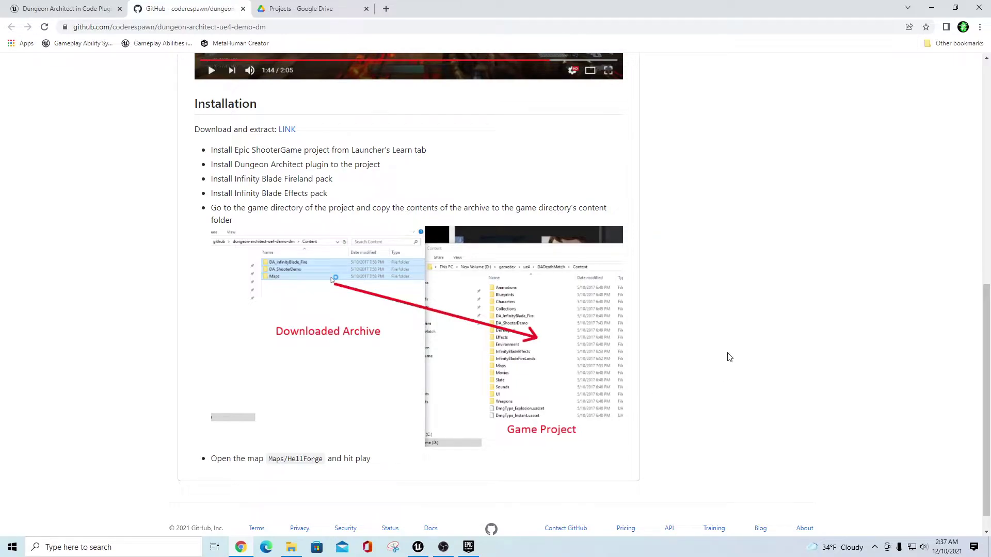
left_click(418, 547)
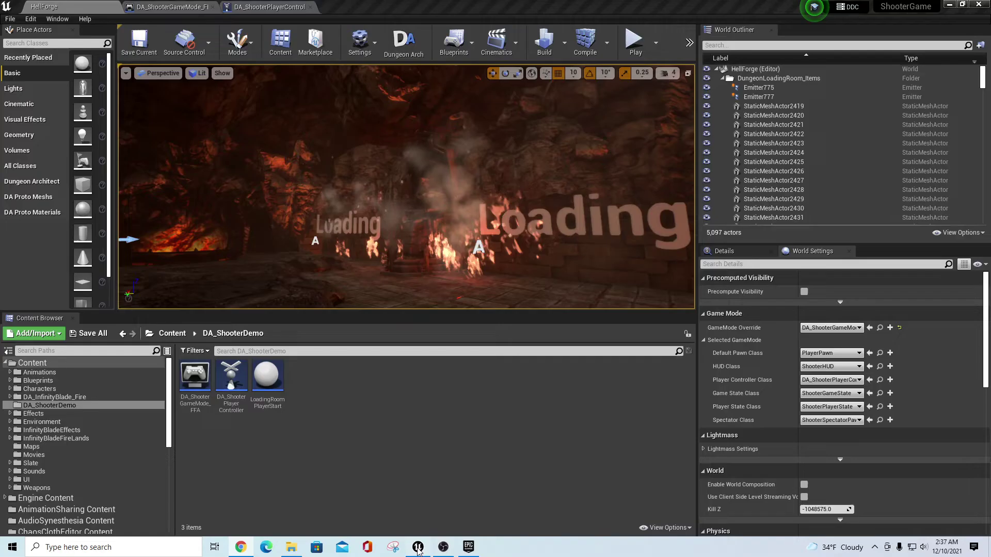
Browse the Movies and Maps folders, enlarge the viewport, and locate DA_ShooterPlayerController.
left_click(32, 455)
left_click(30, 448)
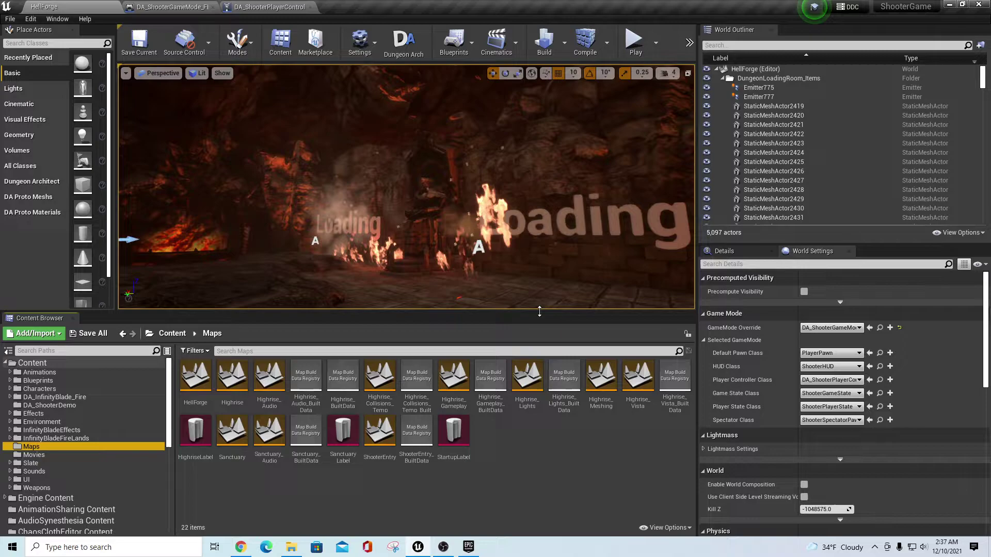
left_click_drag(547, 312, 545, 333)
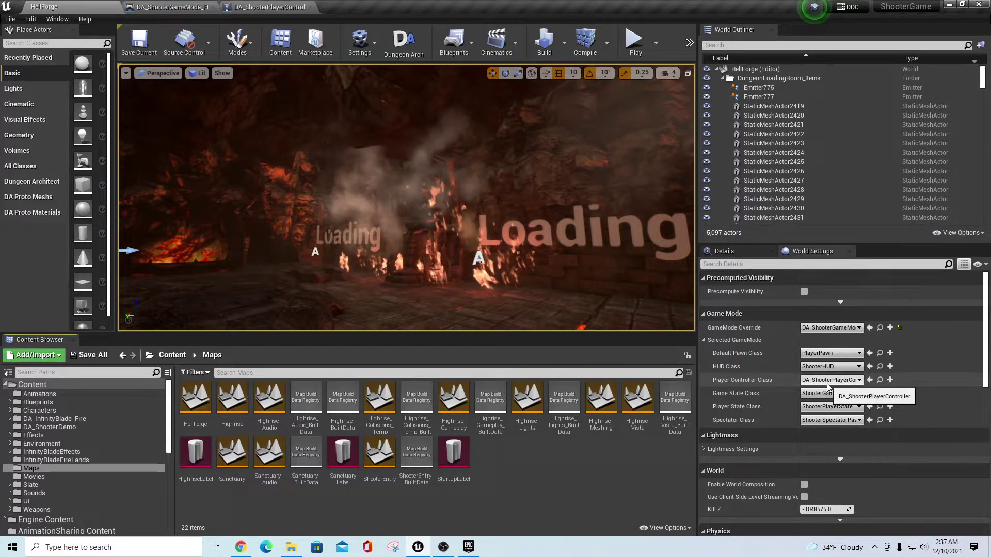
left_click(879, 380)
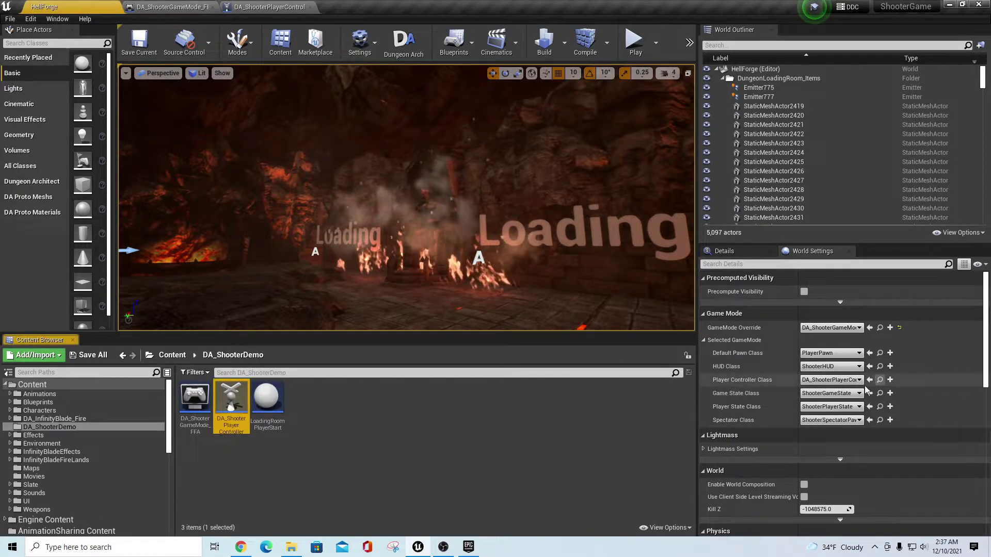
Open DA_ShooterPlayerController's Event Graph, then switch to the DA_ShooterGameMode_FFA blueprint.
double_click(231, 398)
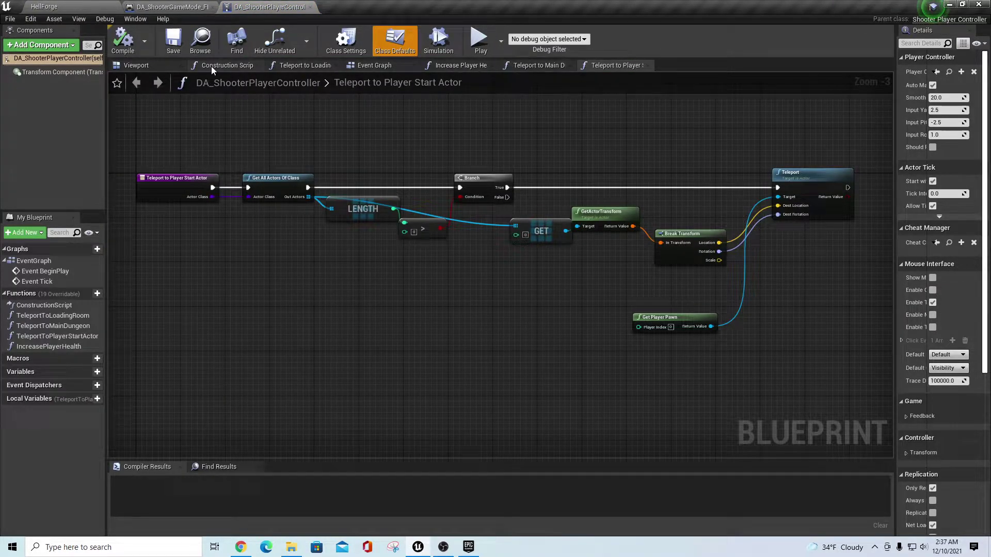
left_click(369, 65)
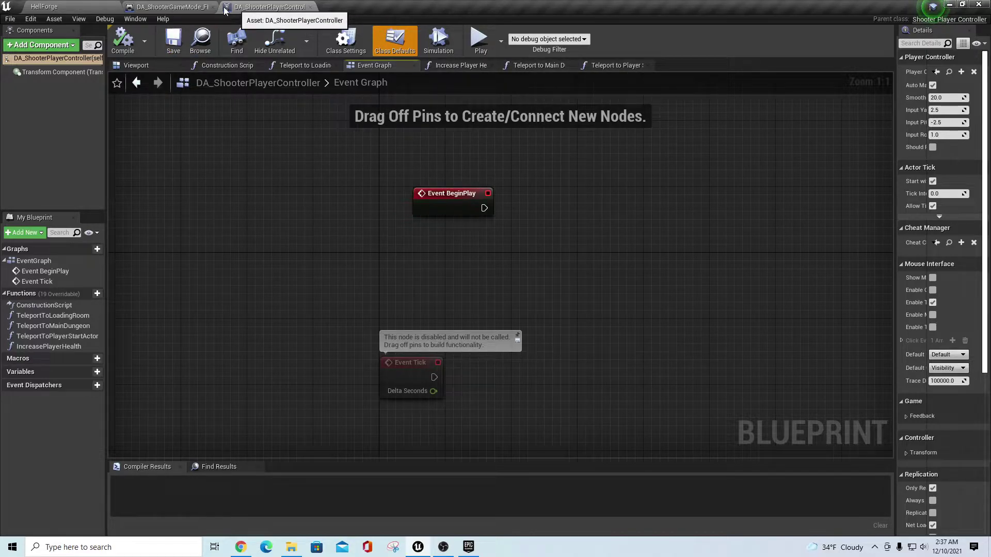
left_click(175, 7)
scroll(503, 336, "up", 4)
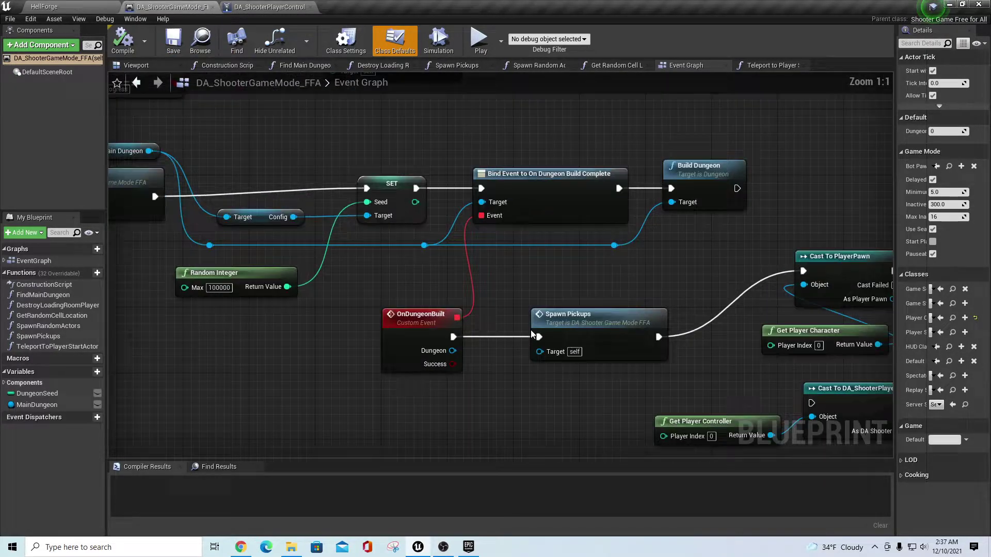
scroll(590, 309, "down", 4)
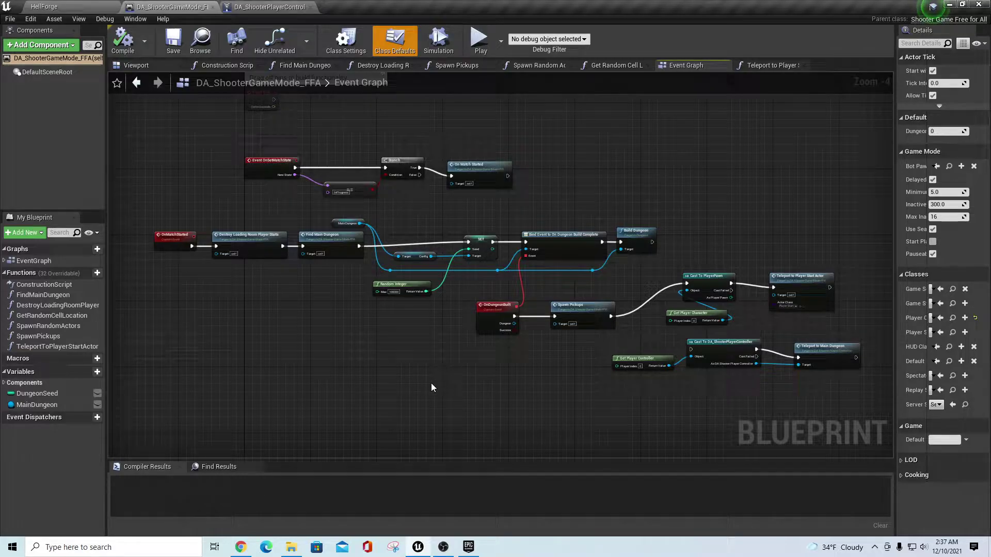
Pan around the game mode graph to review OnDungeonBuilt, Bind Event, Build Dungeon and teleport nodes.
right_click_drag(431, 385, 410, 316)
scroll(409, 316, "up", 3)
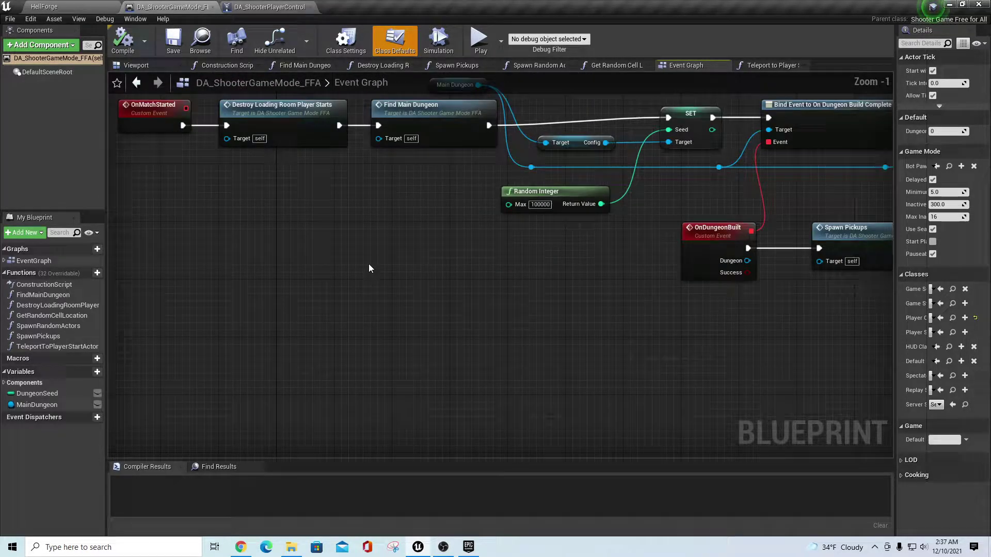
right_click_drag(368, 264, 186, 302)
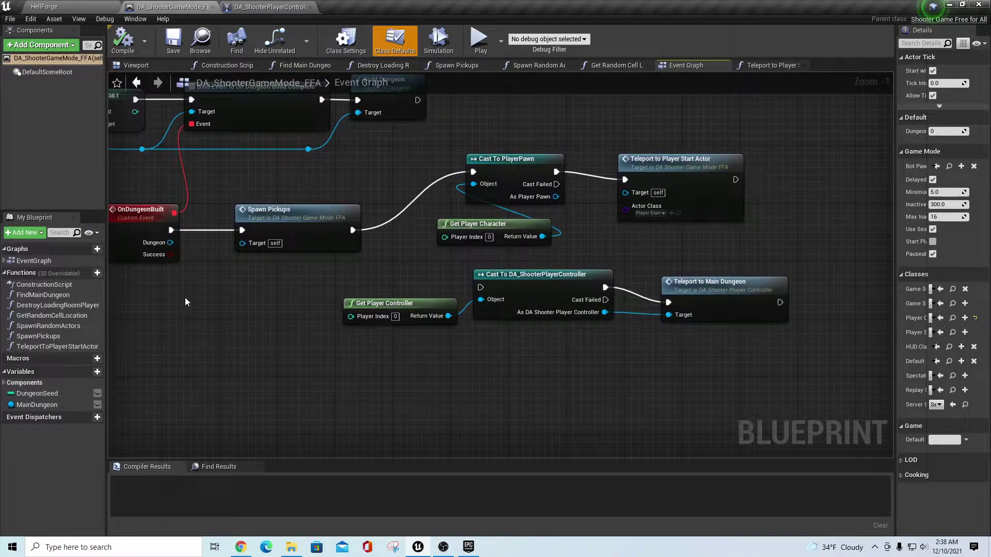
right_click_drag(413, 269, 421, 351)
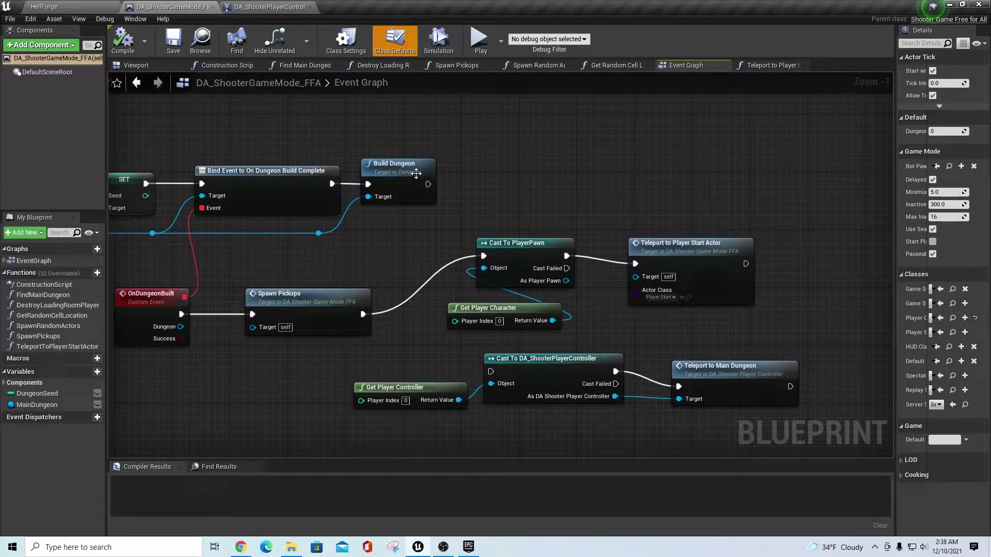
right_click_drag(375, 262, 397, 181)
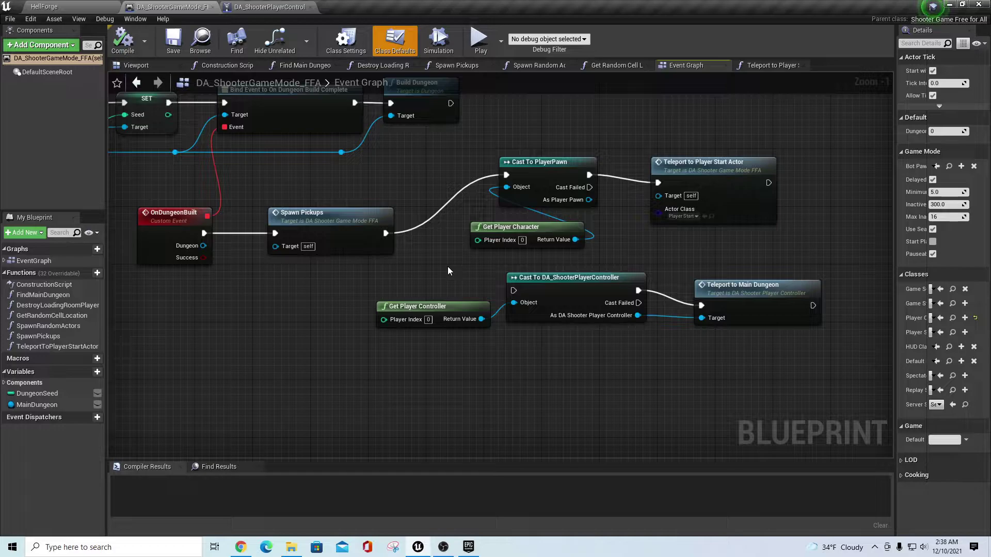
scroll(259, 327, "down", 2)
right_click_drag(259, 327, 427, 332)
scroll(427, 332, "up", 2)
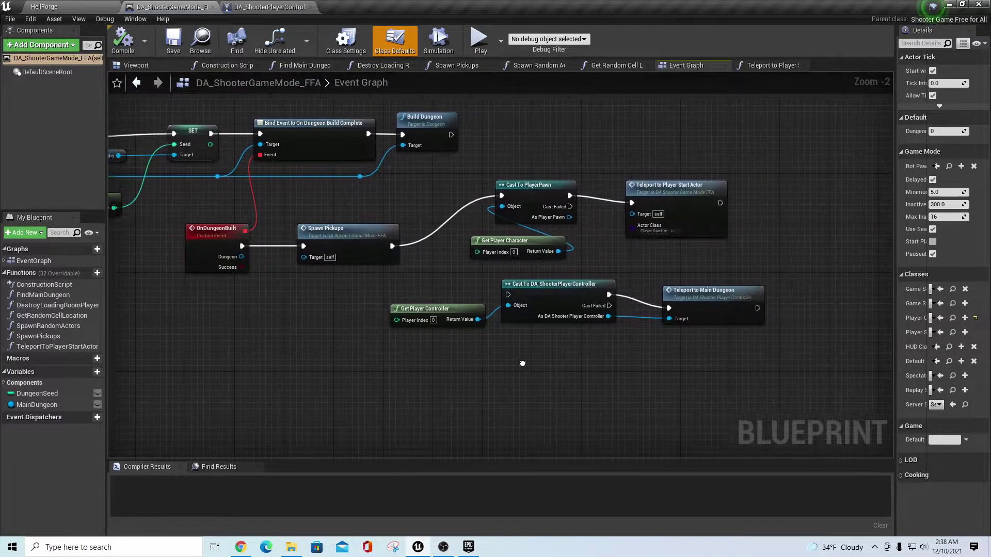
scroll(484, 366, "up", 1)
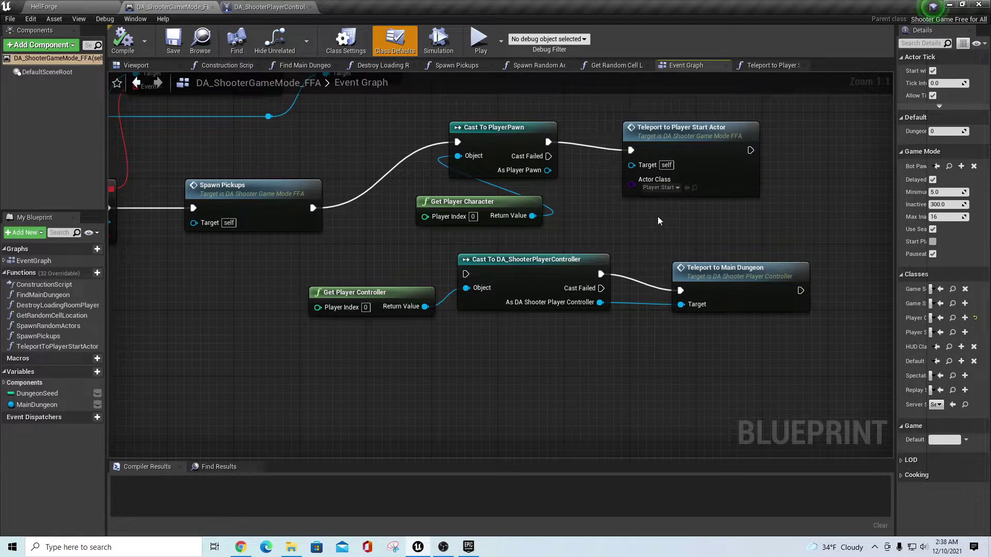
left_click(271, 8)
left_click(595, 67)
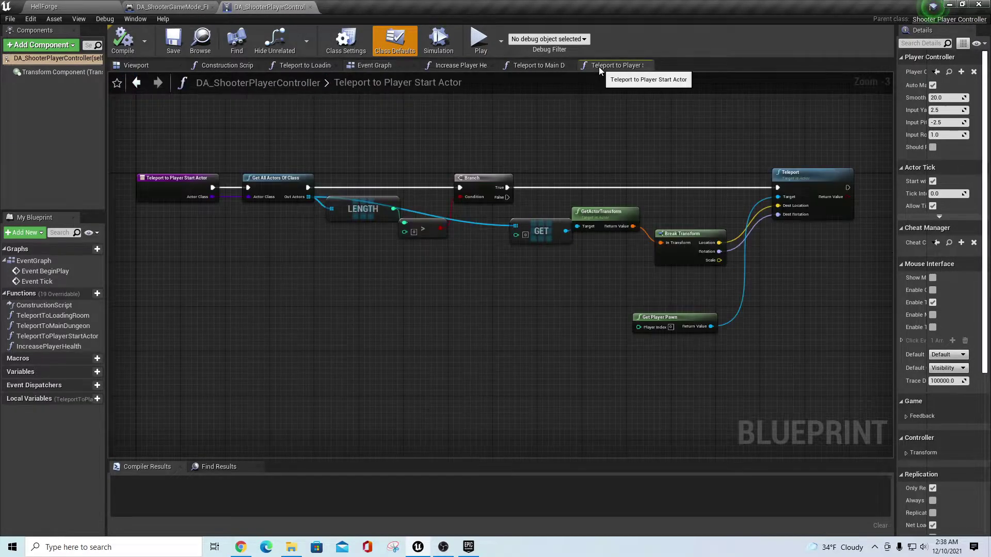
scroll(242, 238, "up", 3)
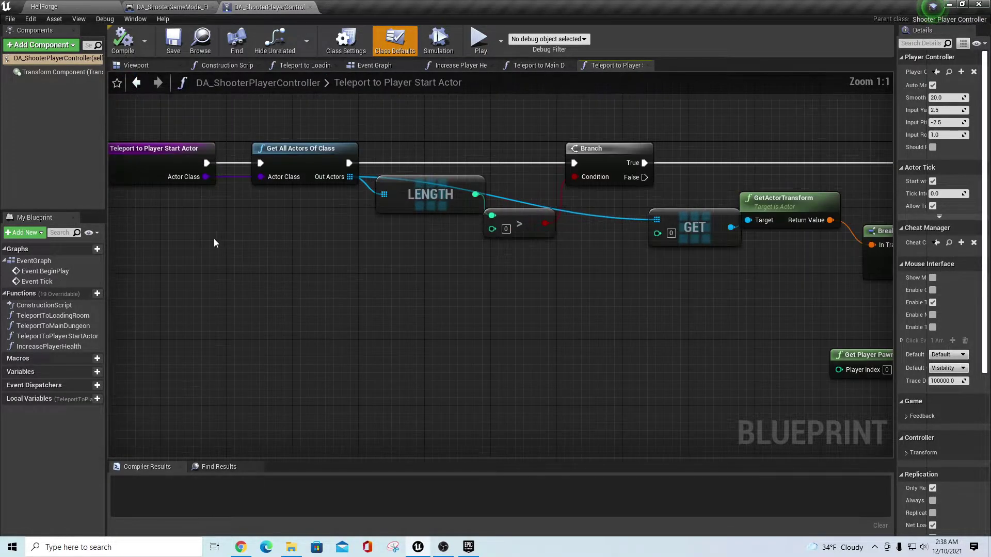
left_click(540, 67)
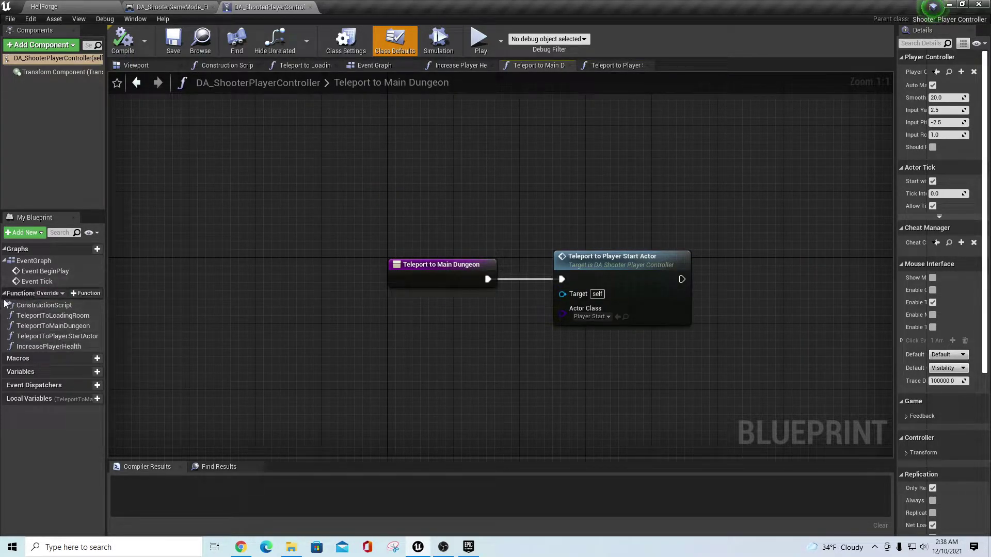
left_click(49, 326)
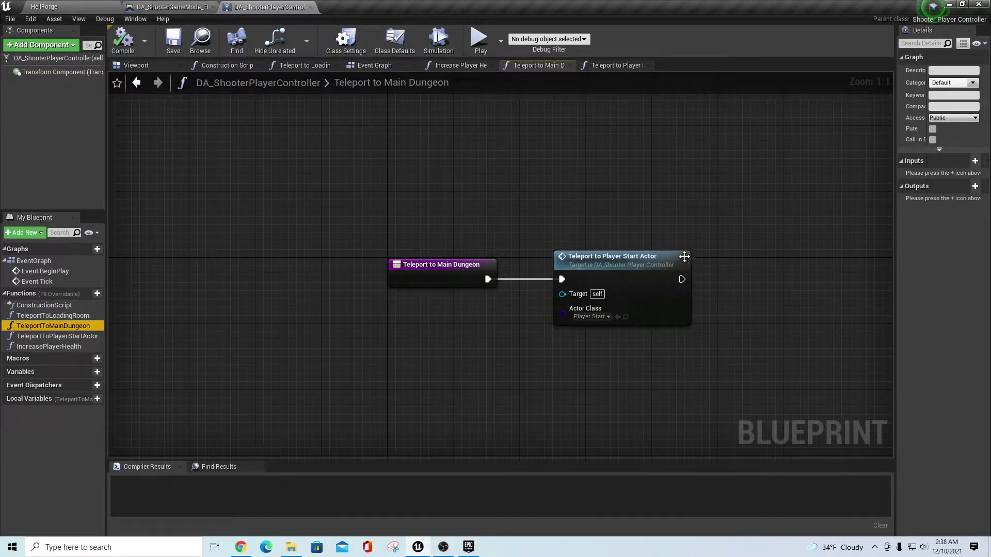
double_click(655, 260)
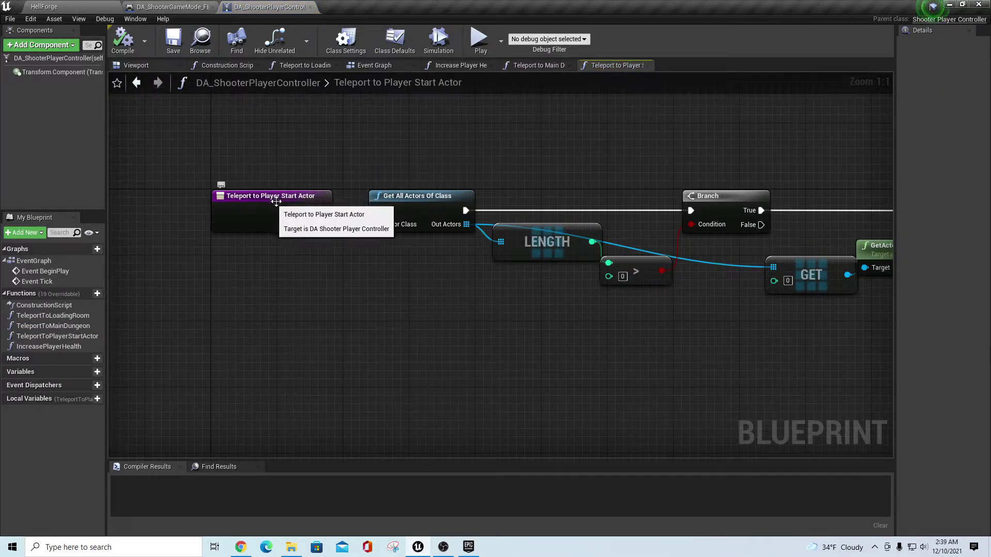
right_click_drag(541, 328, 478, 278)
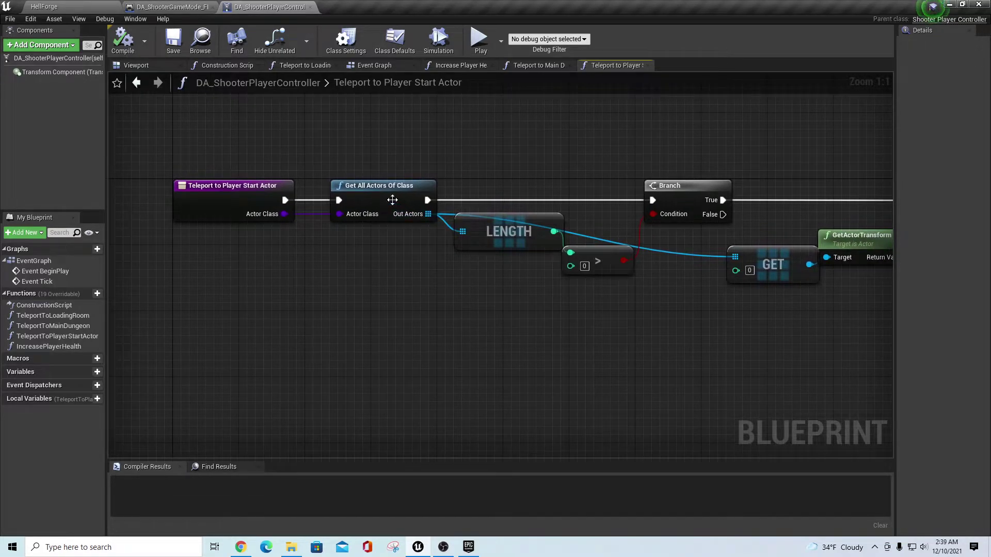
right_click_drag(687, 355, 330, 321)
right_click_drag(759, 332, 745, 326)
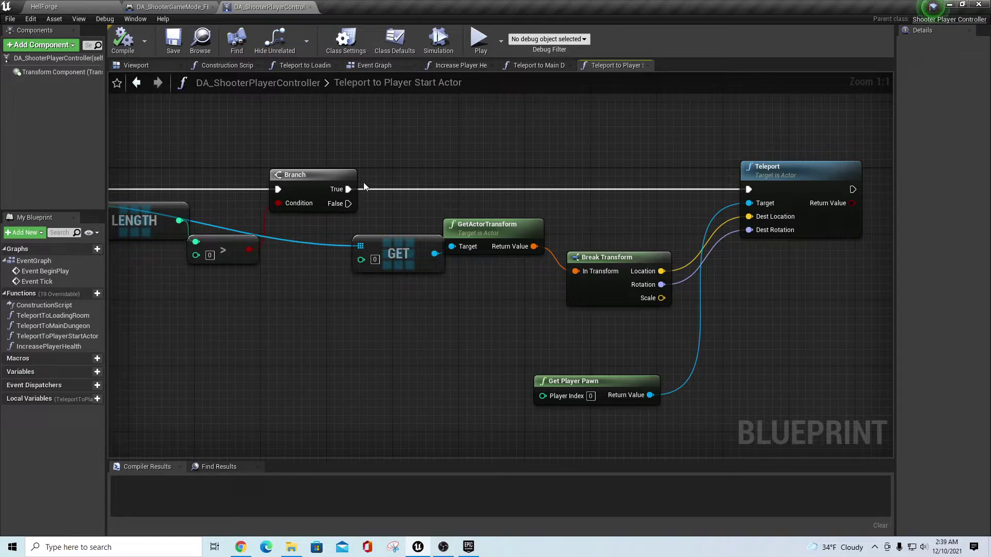
scroll(375, 324, "down", 2)
right_click_drag(335, 339, 477, 328)
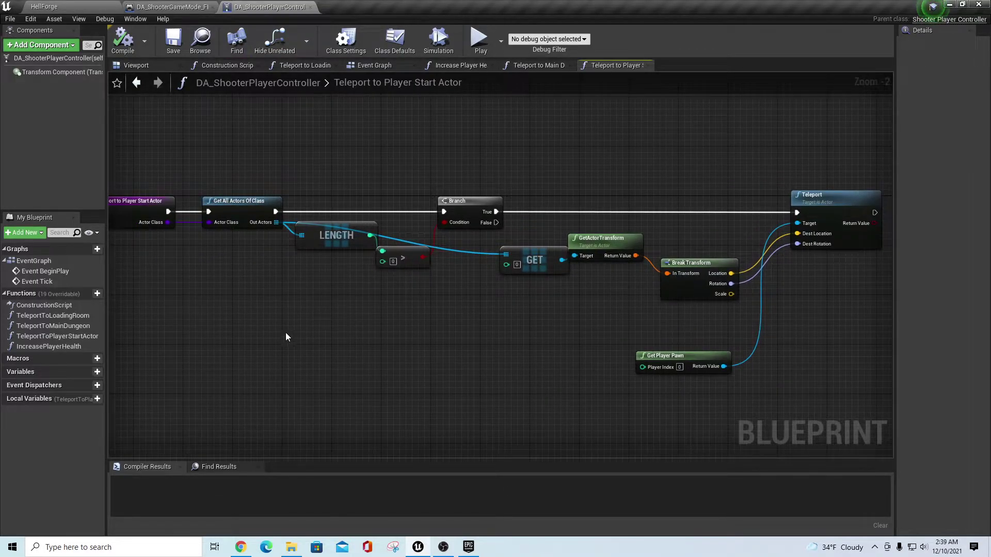
right_click_drag(285, 333, 333, 334)
left_click(537, 68)
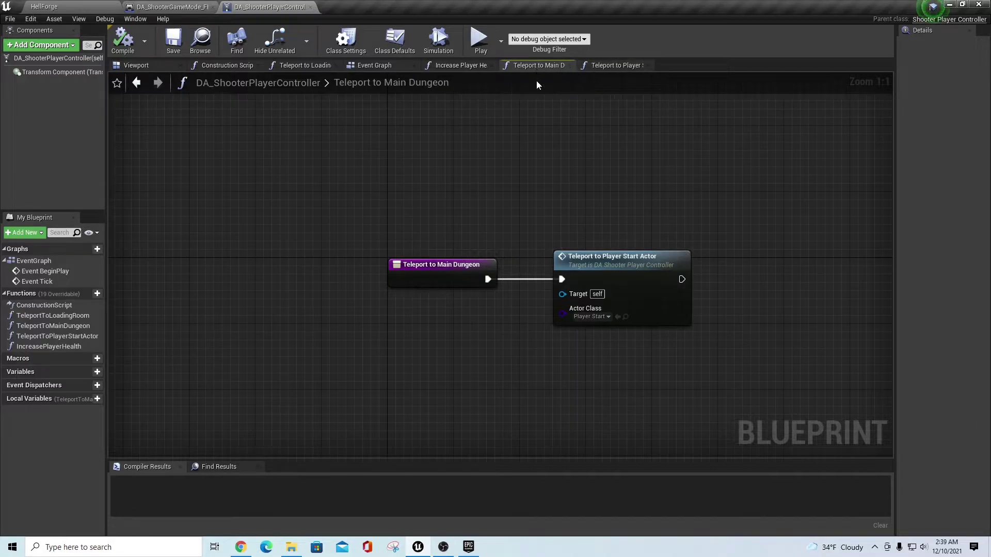
left_click(190, 4)
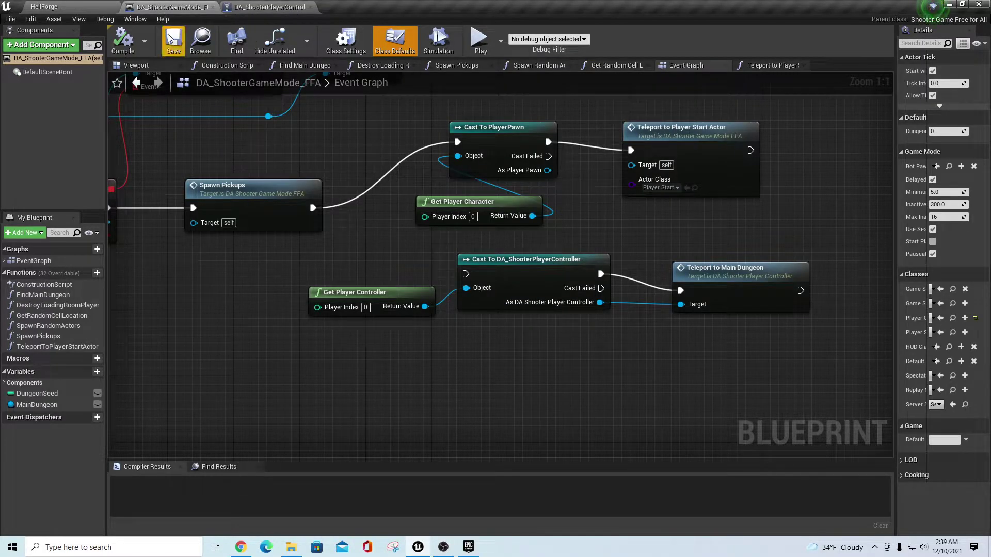
Open TeleportToPlayerStartActor and check that Get All Actors Of Class uses Player Start.
right_click_drag(210, 379, 285, 351)
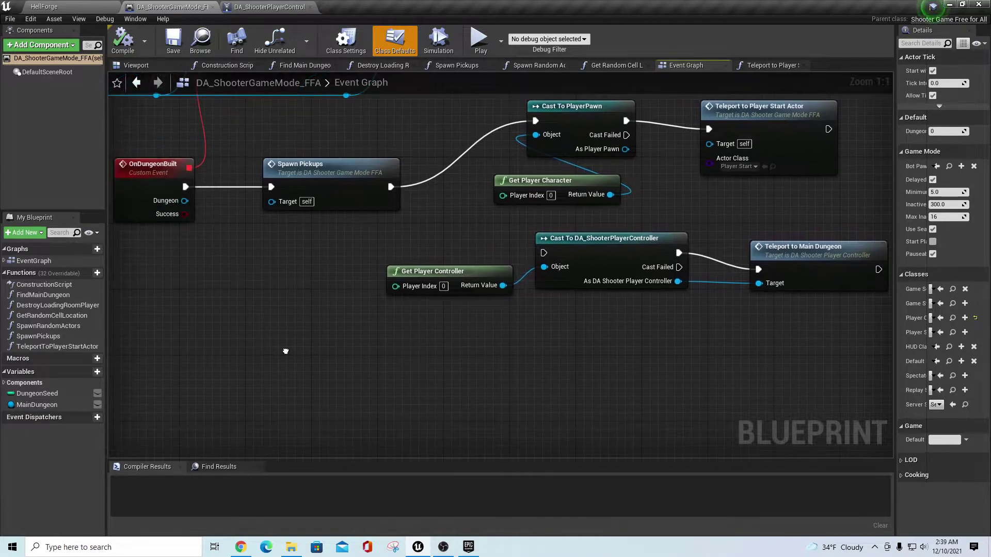
double_click(42, 347)
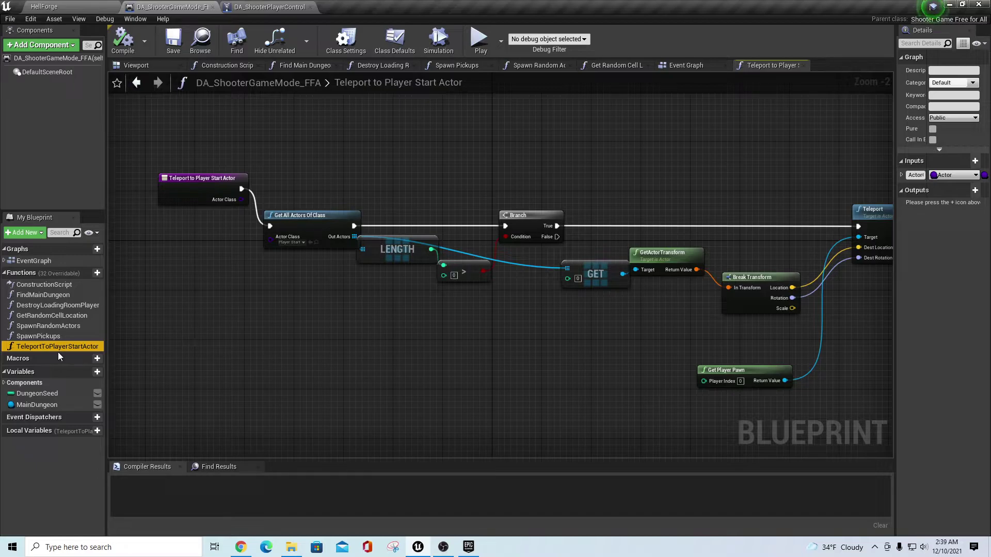
scroll(303, 279, "up", 2)
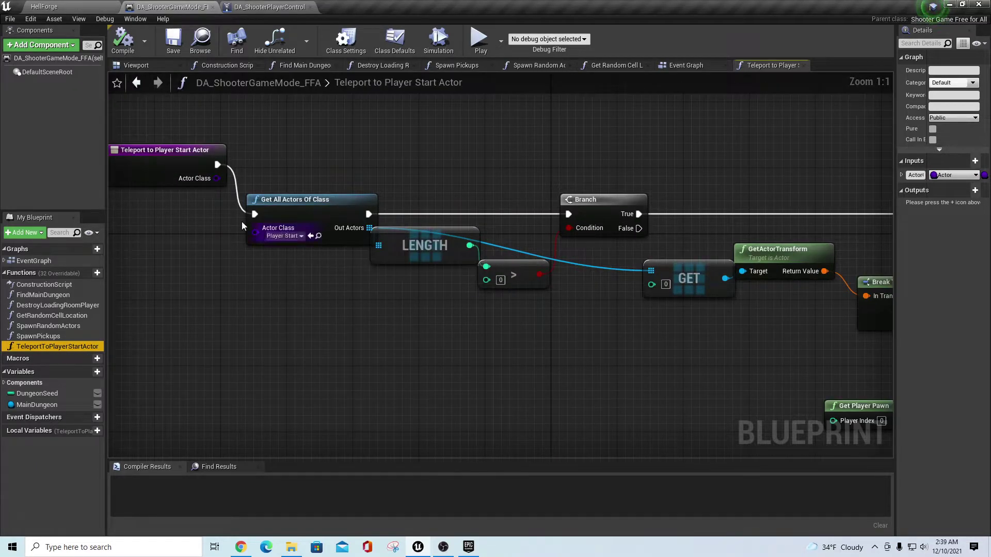
left_click(300, 237)
left_click(210, 283)
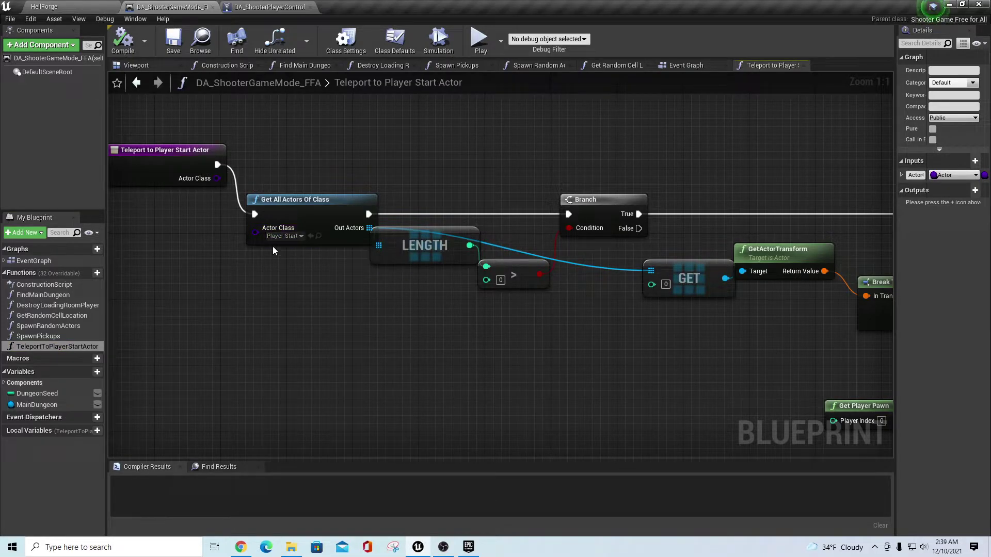
left_click(681, 66)
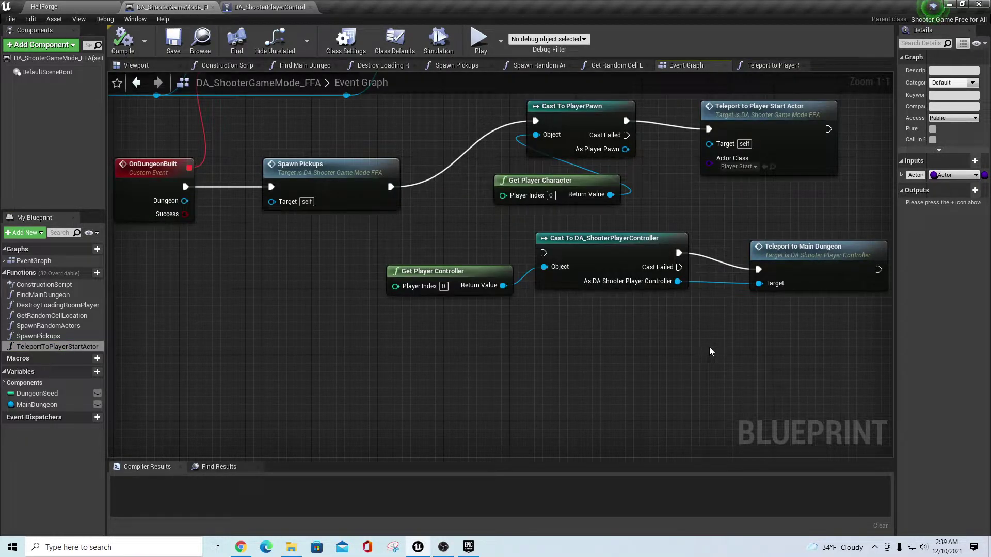
Open the Teleport to Player Start Actor call and trace its Actor Class input, adding nothing.
right_click_drag(709, 346, 632, 388)
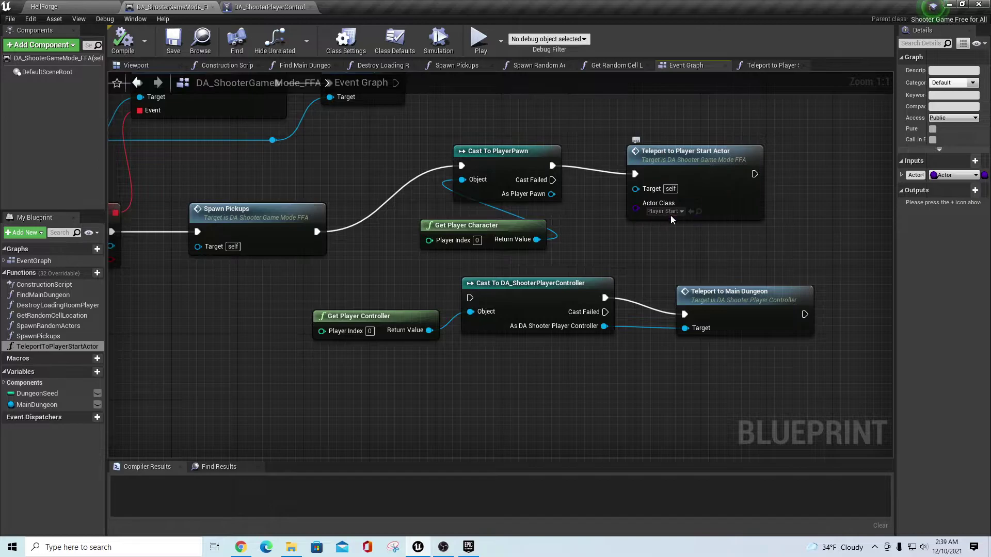
left_click(685, 159)
double_click(685, 155)
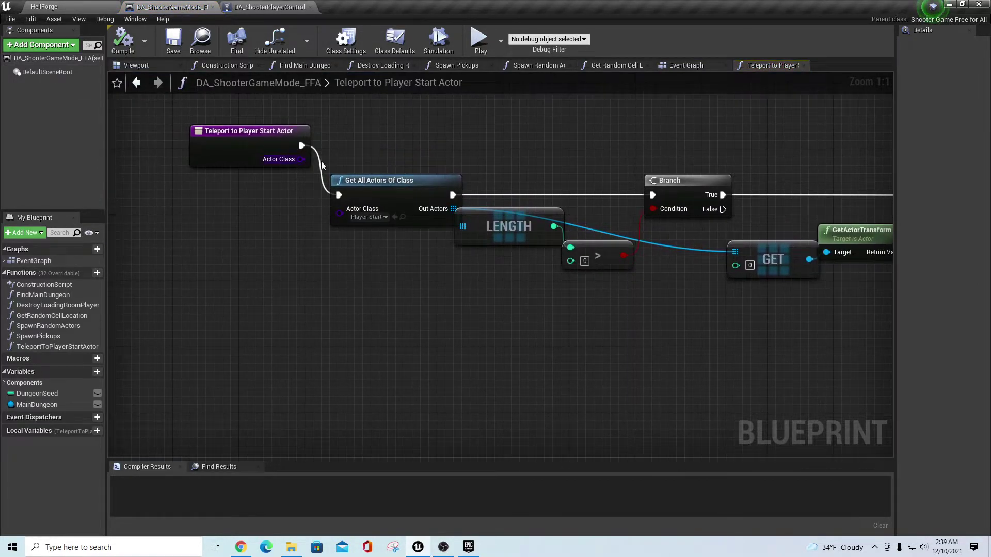
left_click_drag(301, 159, 268, 211)
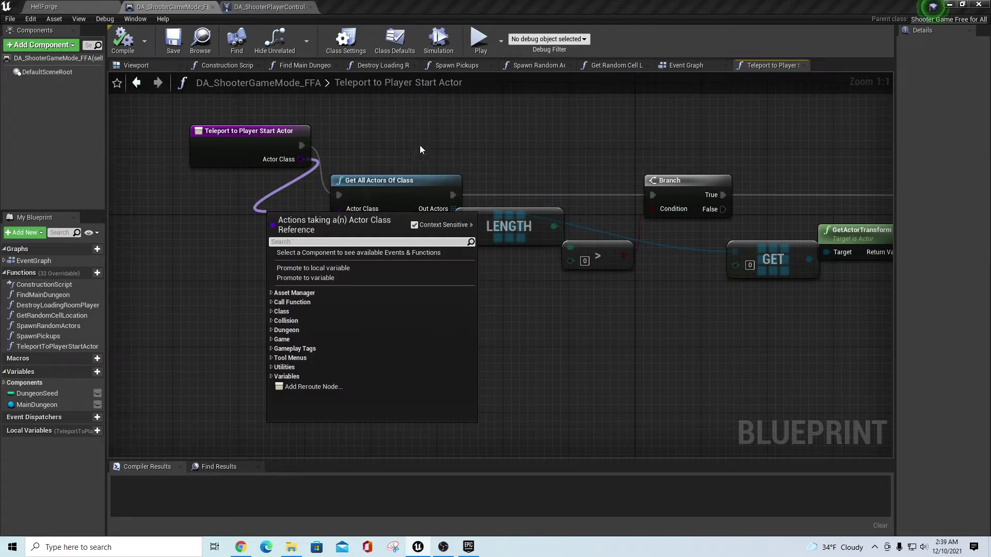
left_click(618, 107)
left_click(678, 69)
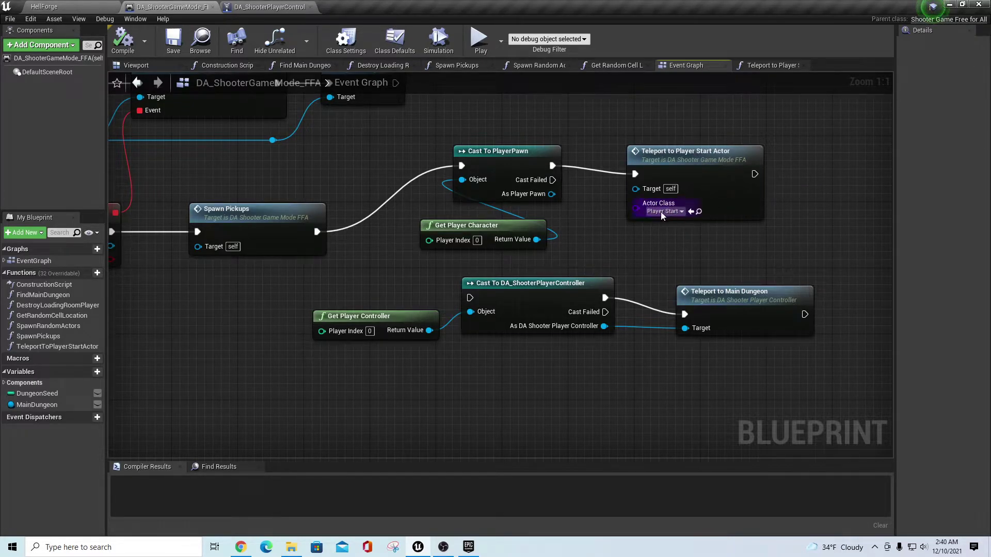
Reopen the teleport function to view its whole chain, then return to the HellForge level.
left_click(757, 66)
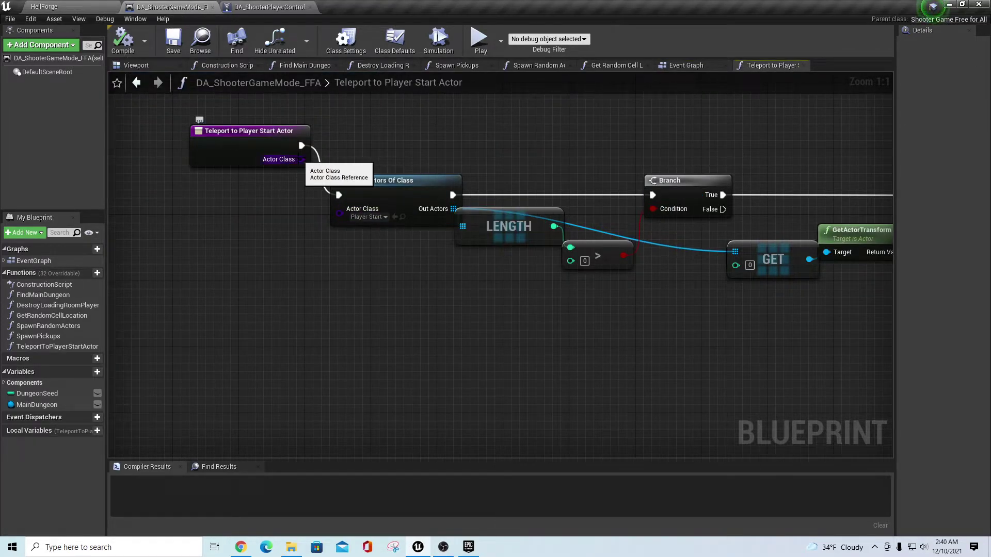
scroll(568, 334, "down", 2)
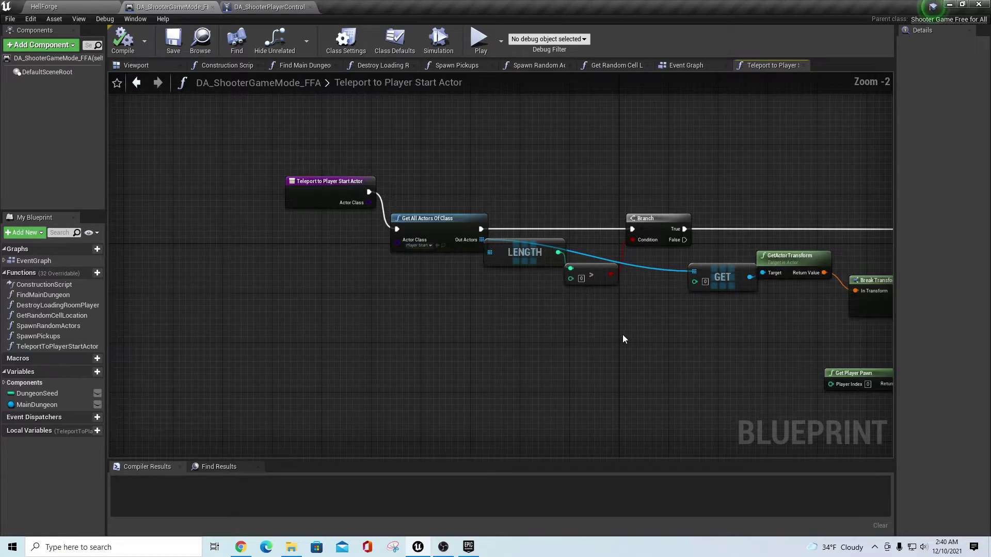
right_click_drag(623, 334, 558, 172)
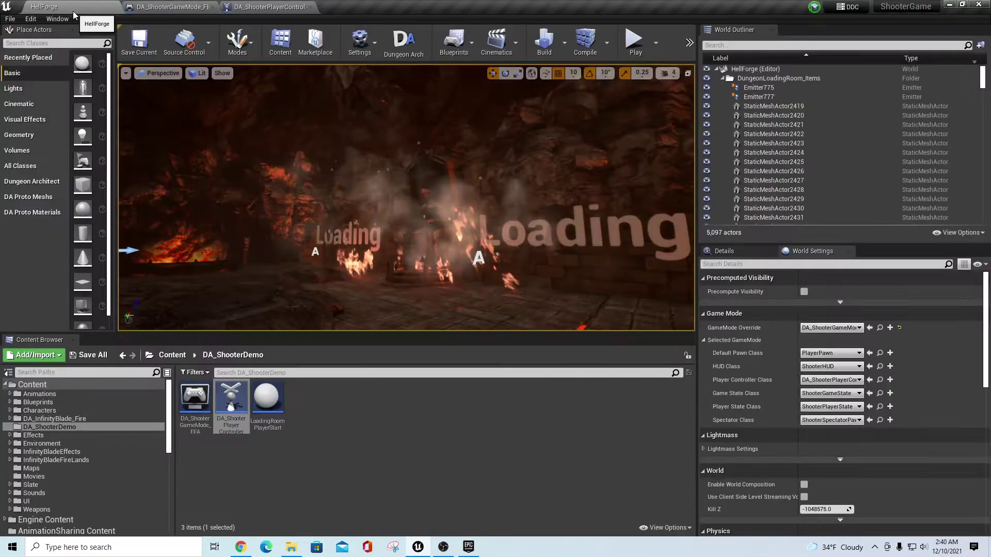
left_click(62, 6)
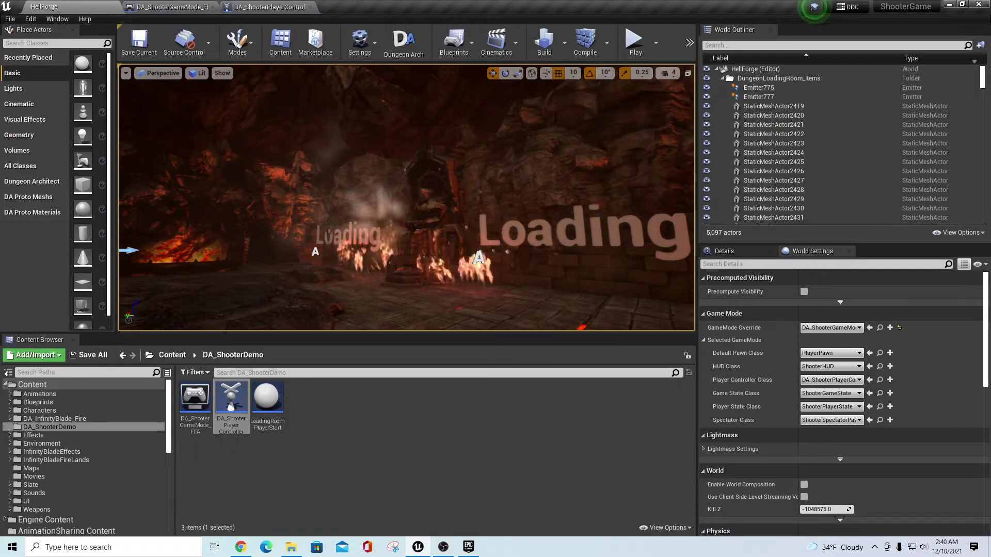
left_click(634, 42)
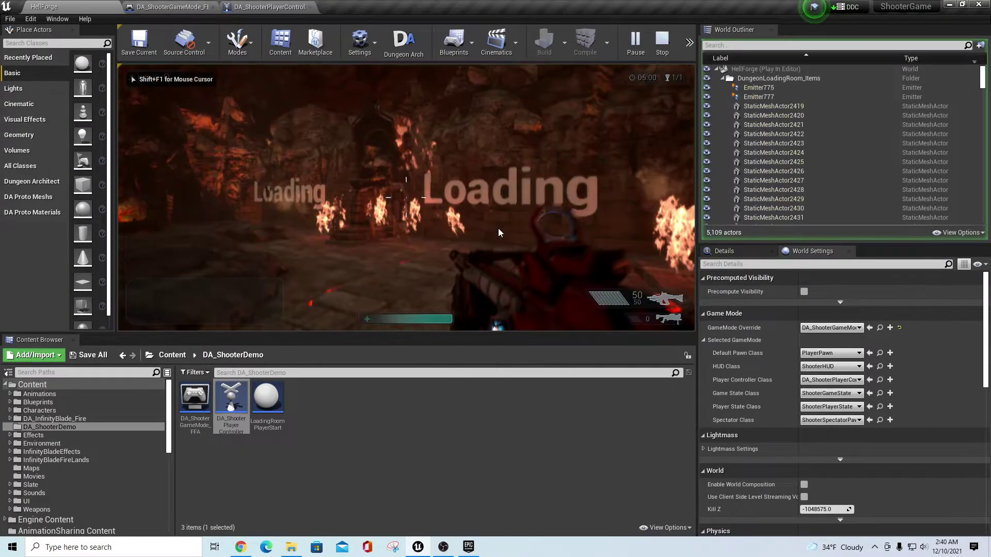
key("F11")
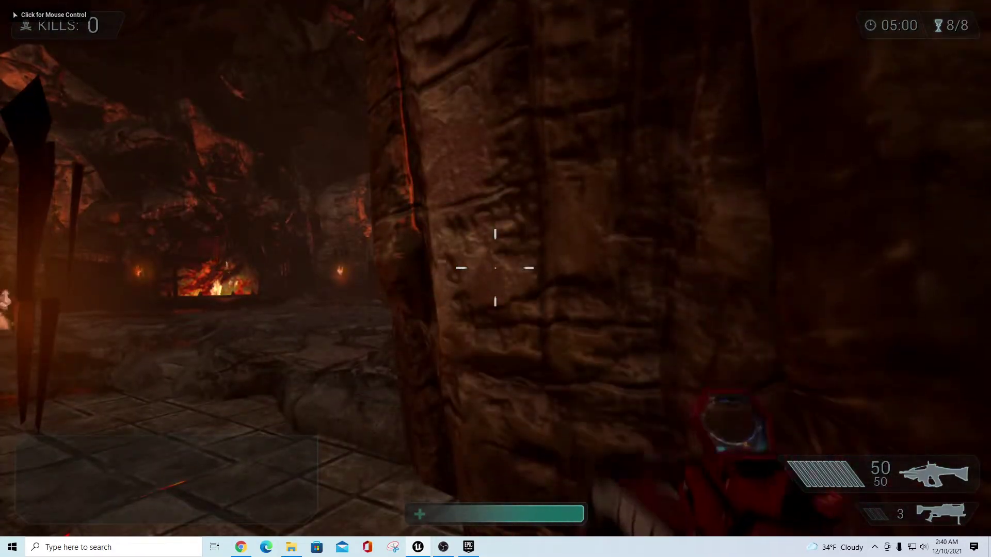
left_click(495, 268)
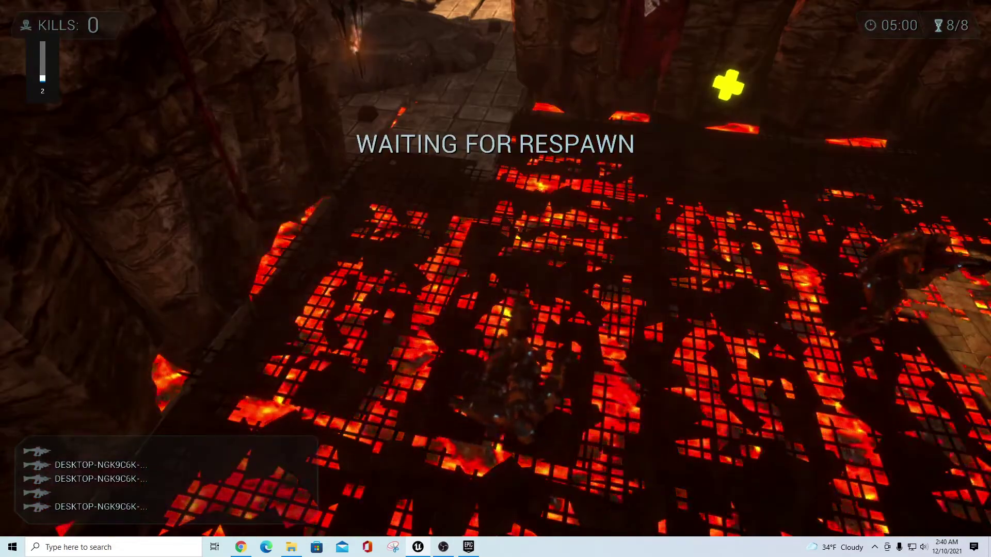
key("Escape")
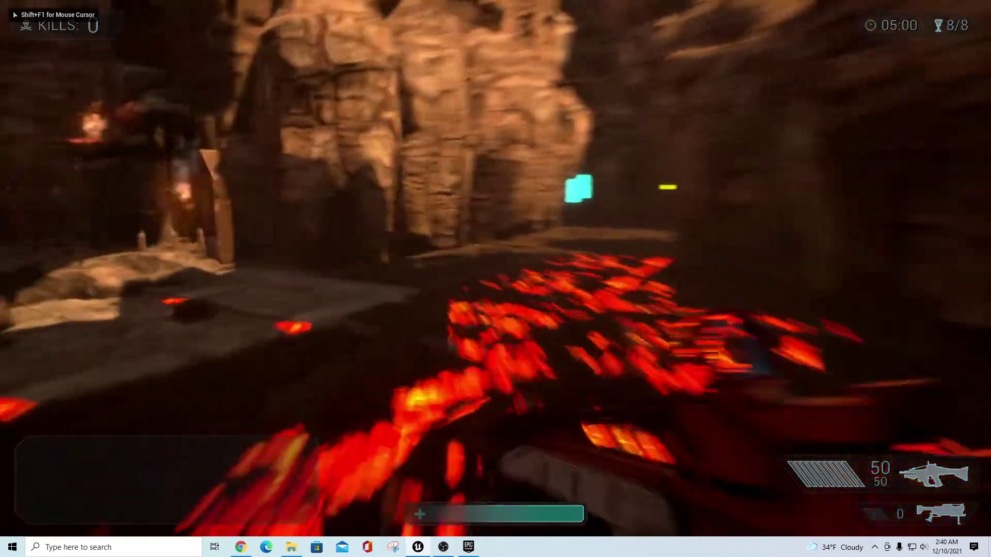
key("w")
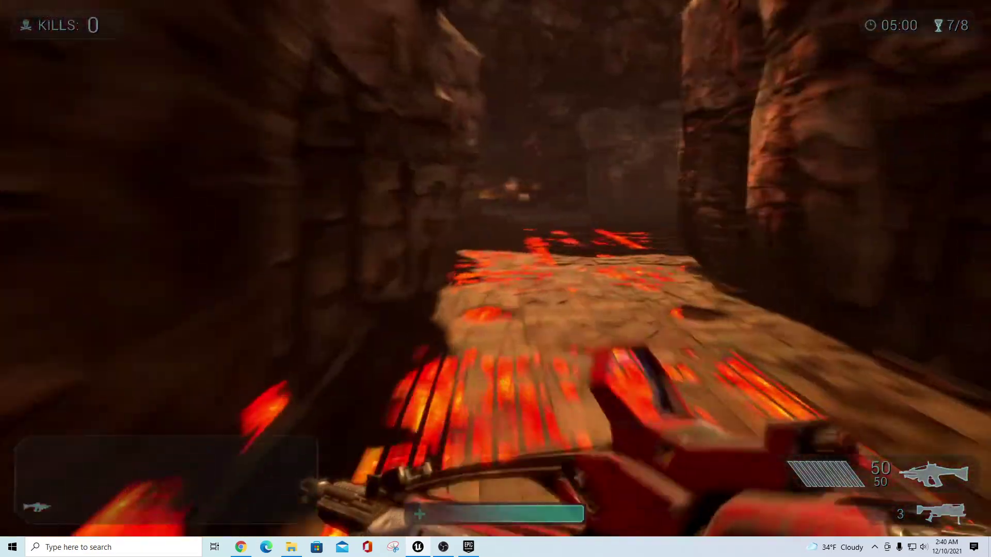
key("w")
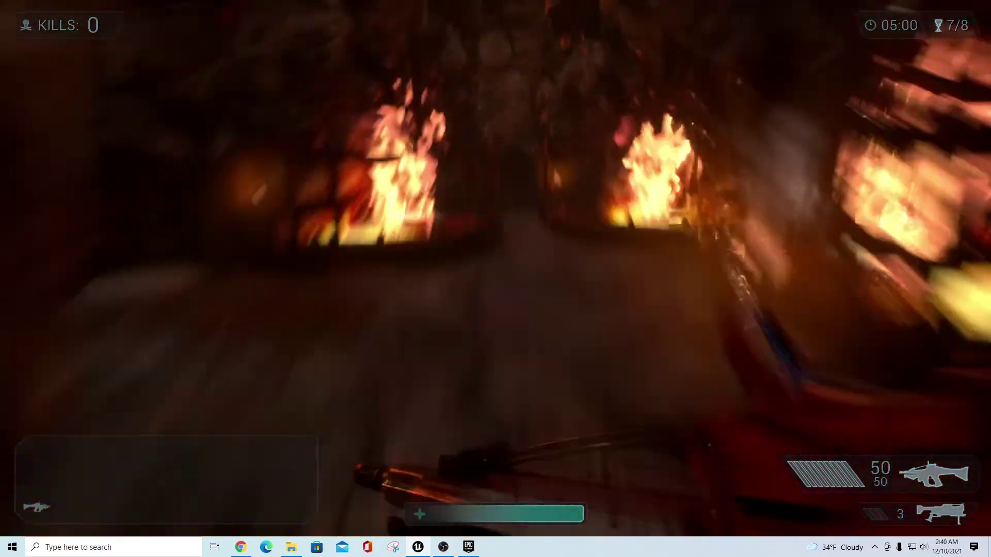
key("w")
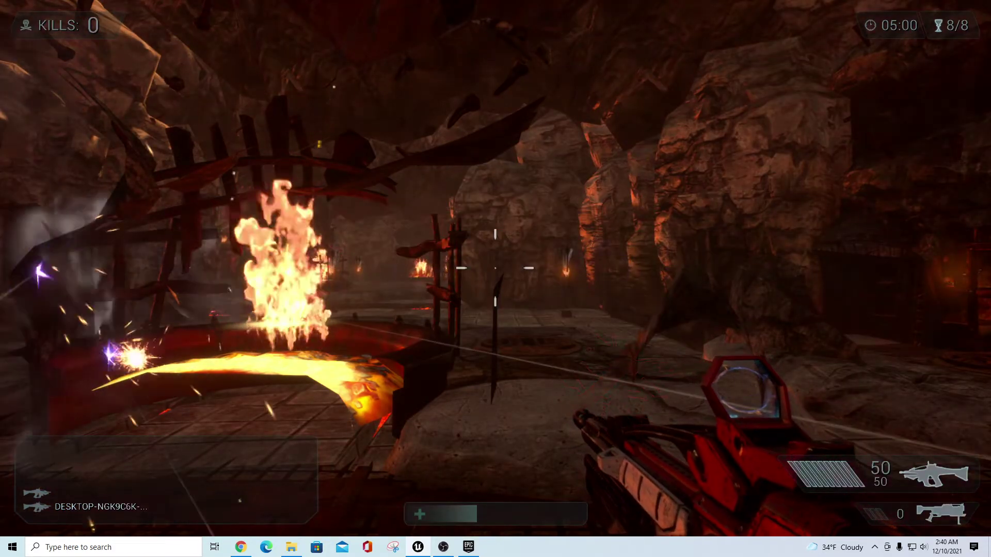
left_click_drag(495, 268, 495, 268)
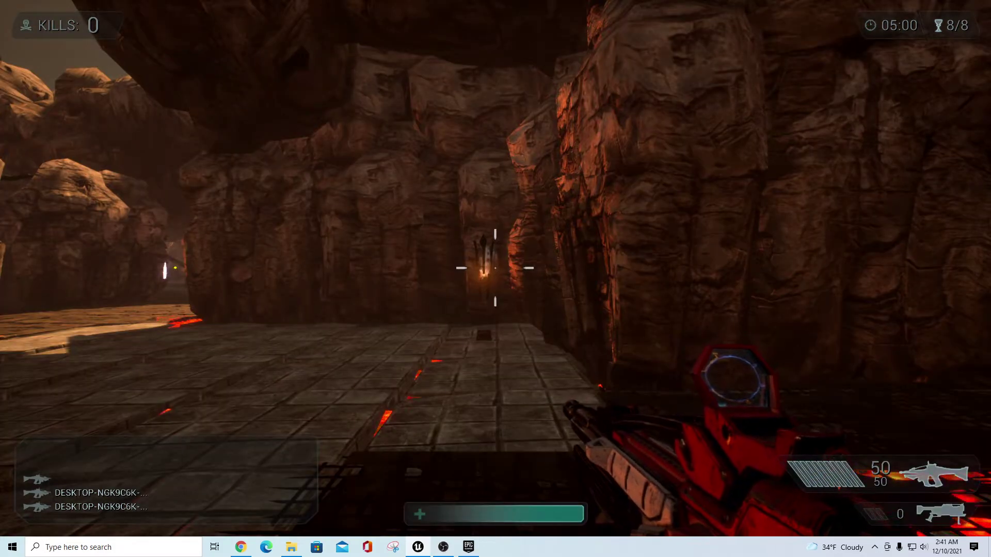
key("w")
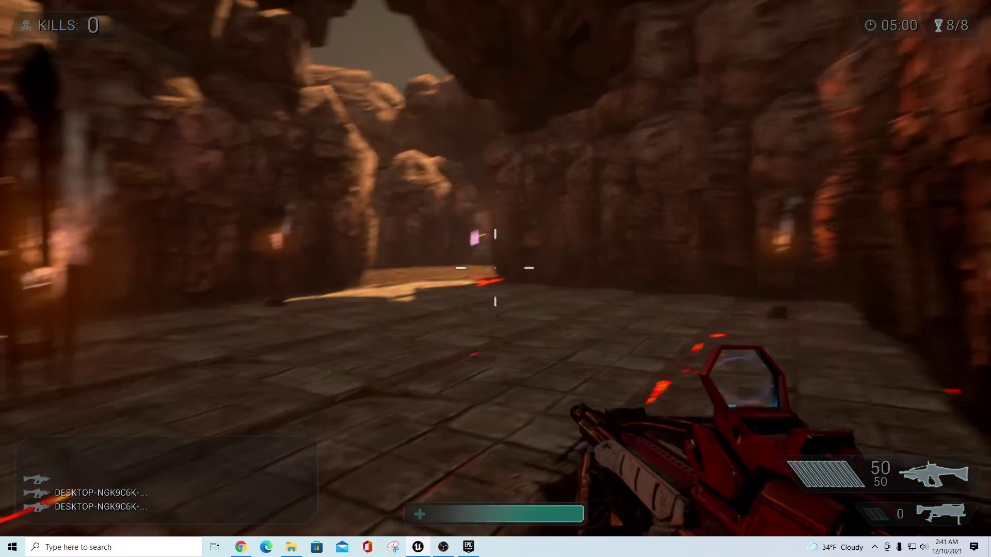
key("w")
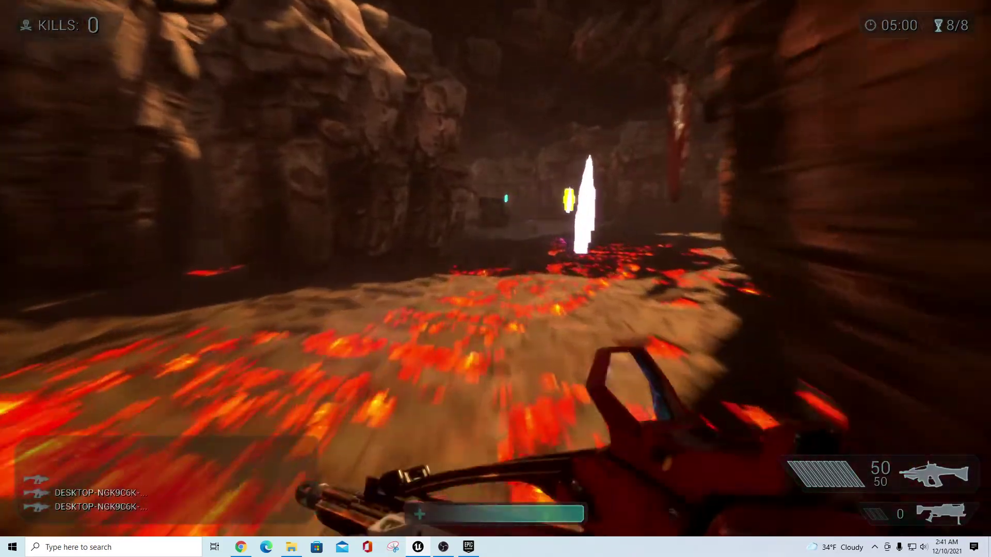
key("w")
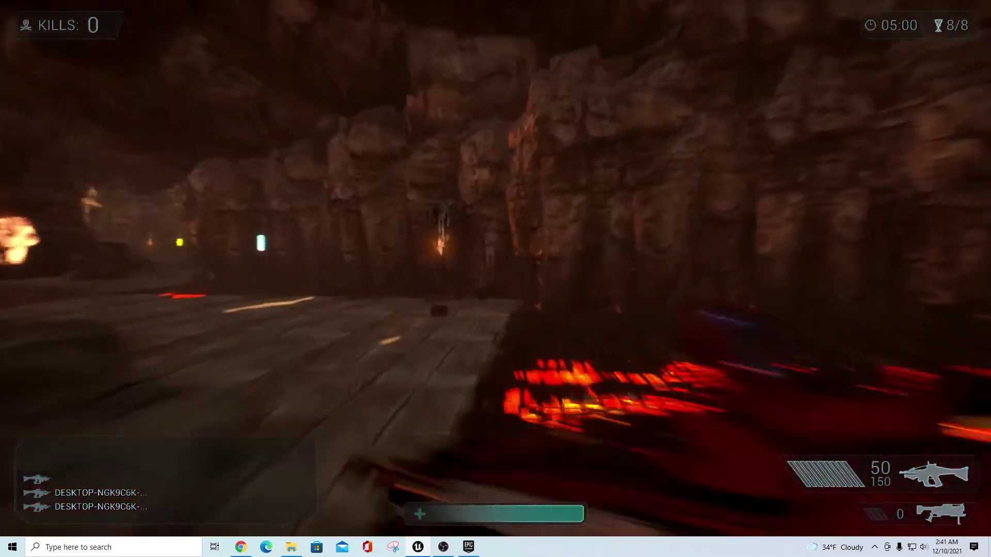
key("w")
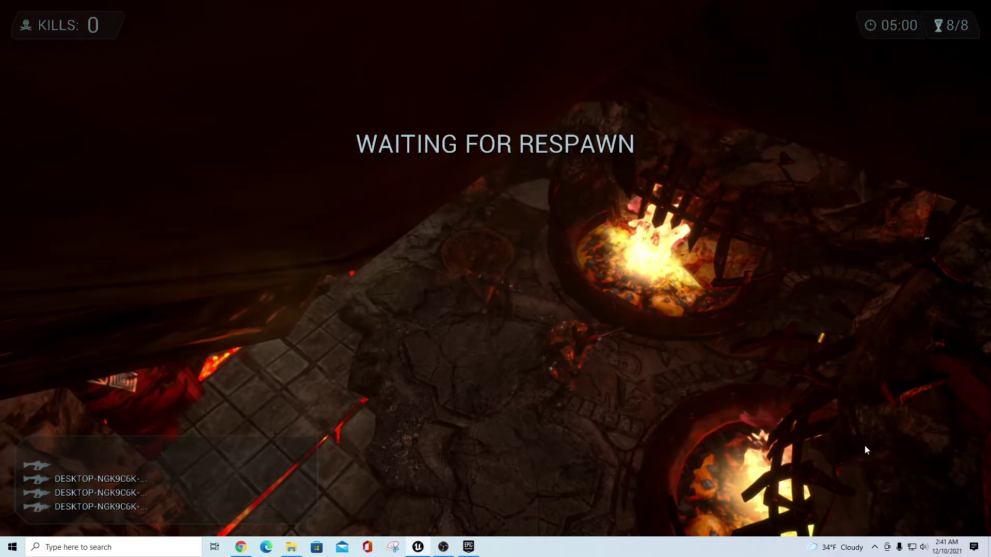
key("Escape")
Restore the normal layout, glance at both teleport function graphs, and return to HellForge.
key("F11")
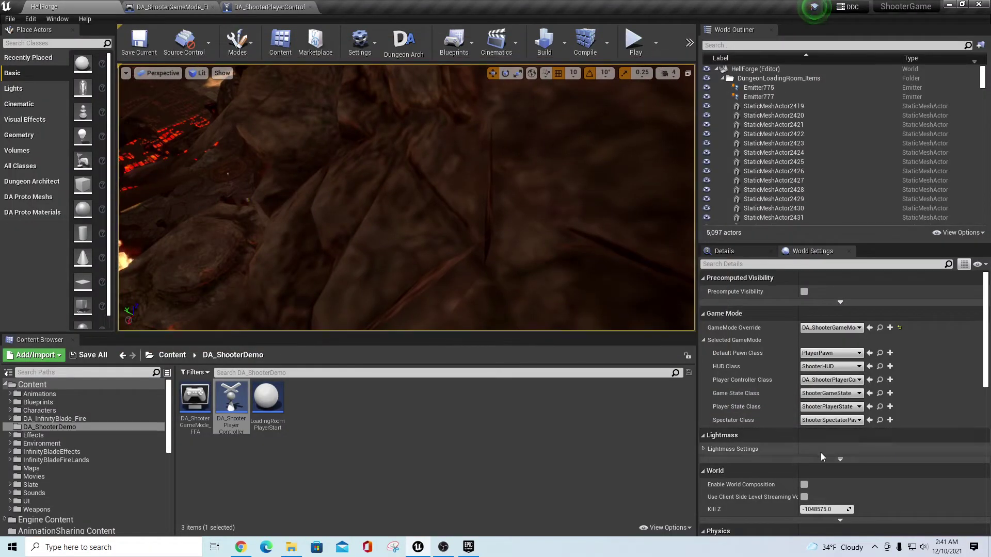
left_click(268, 7)
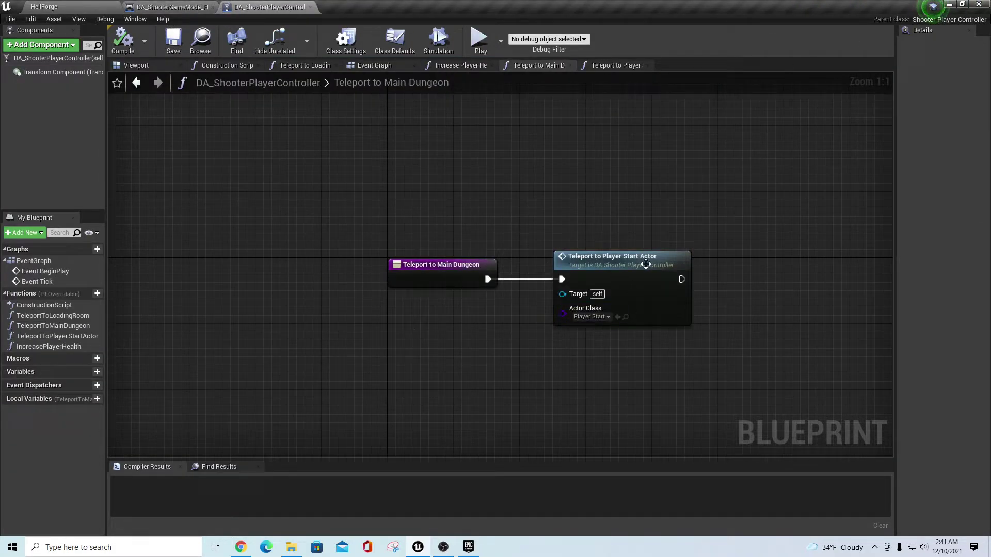
left_click(171, 7)
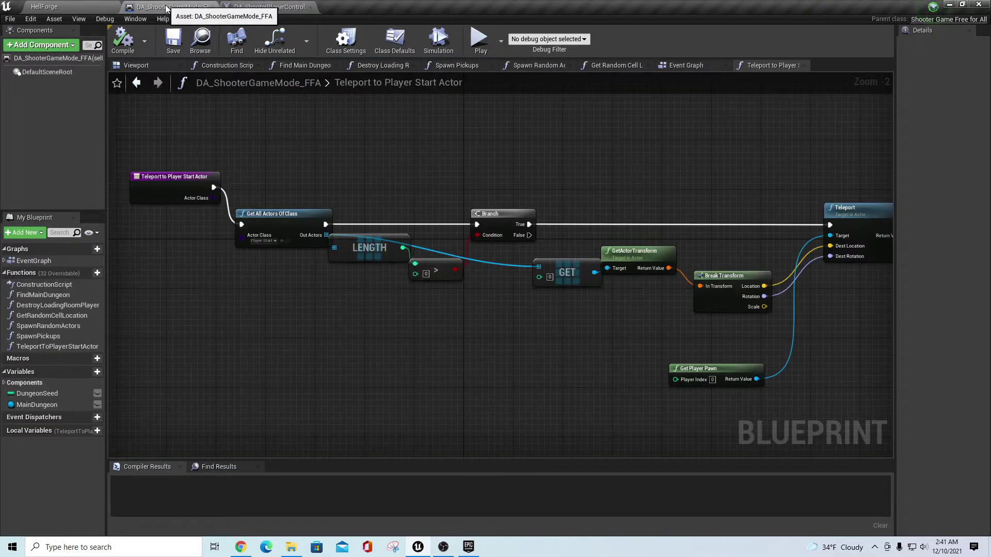
left_click(75, 7)
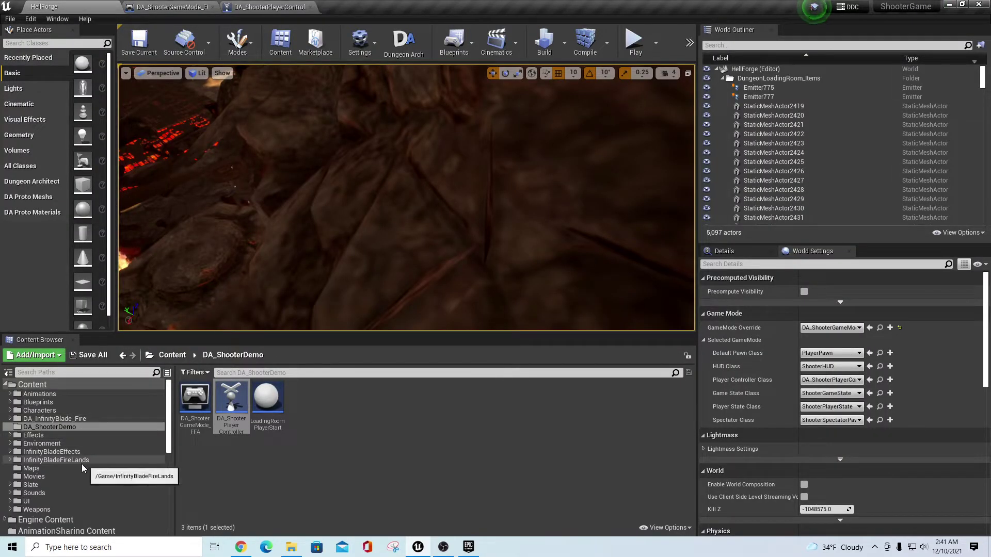
Browse DA_InfinityBlade_Fire > Dungeons > Rules and MarkerEmitter, then collapse back to DA_InfinityBlade_Fire.
left_click(41, 419)
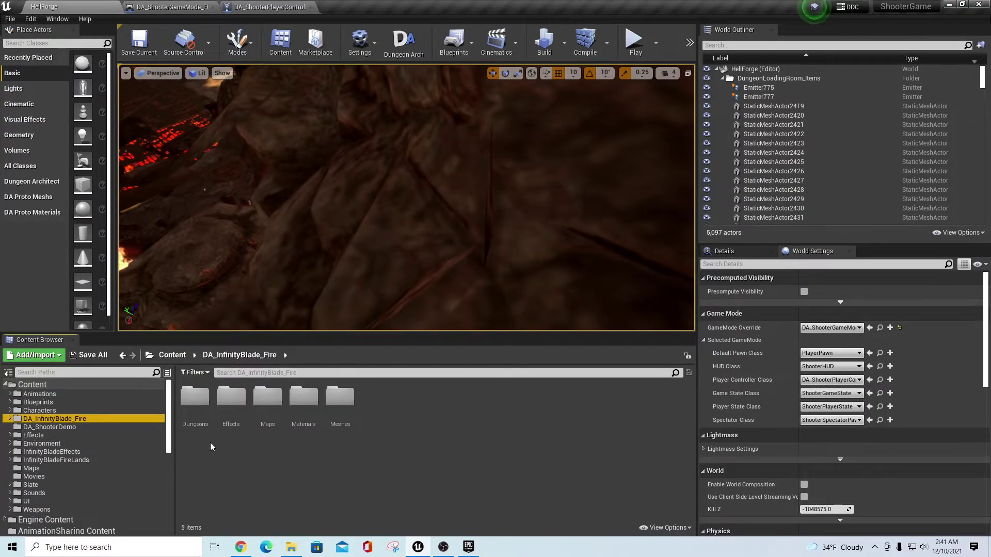
left_click(12, 421)
double_click(191, 429)
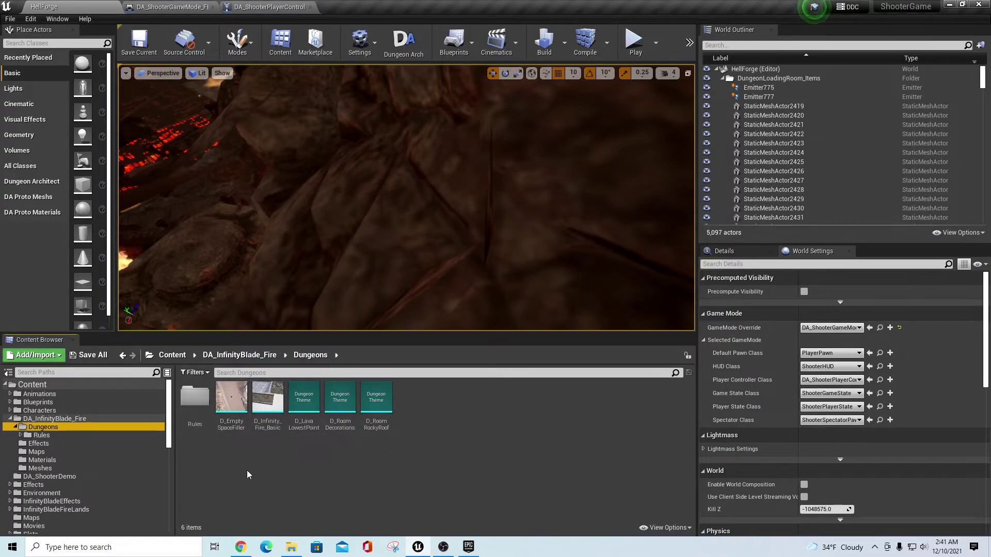
left_click(21, 436)
left_click(57, 443)
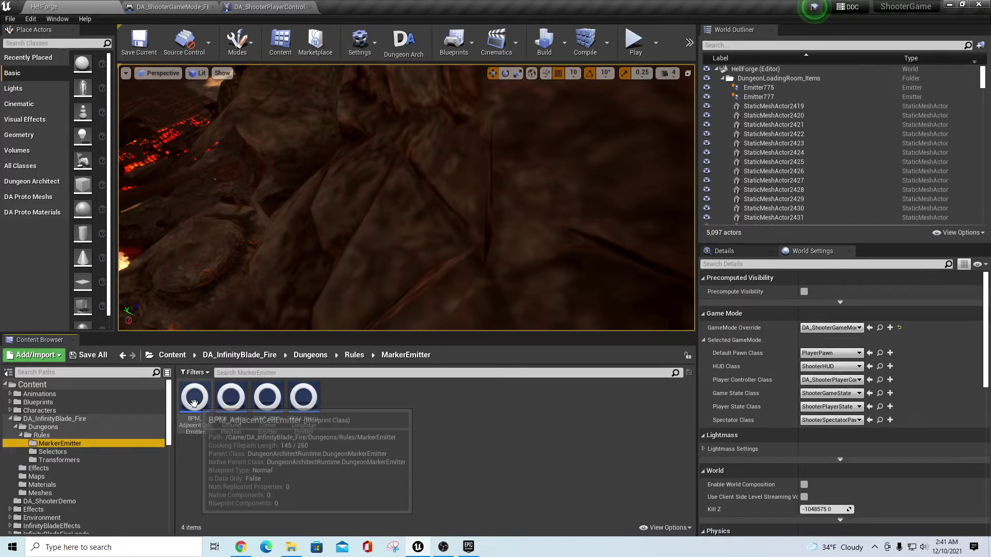
left_click(42, 435)
scroll(103, 464, "down", 3)
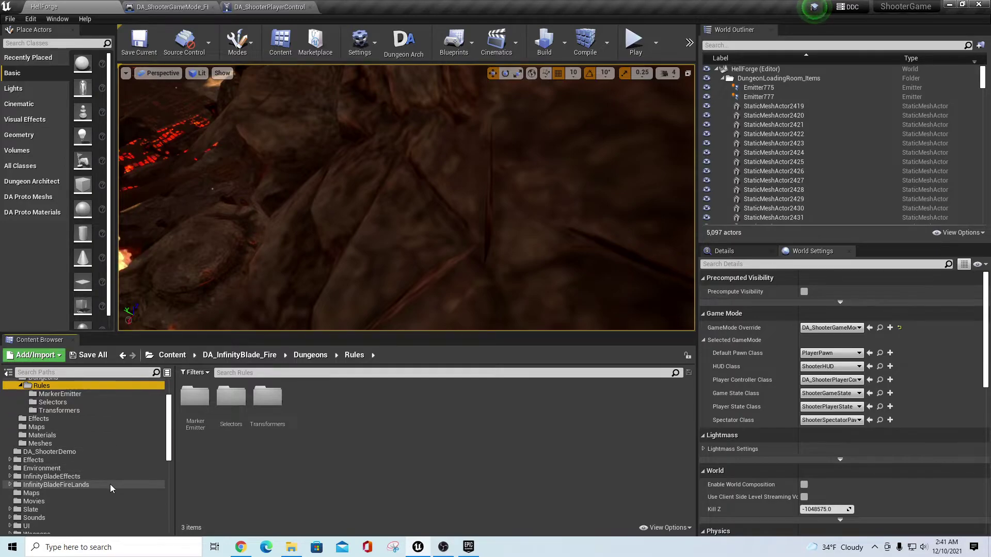
scroll(62, 444, "up", 2)
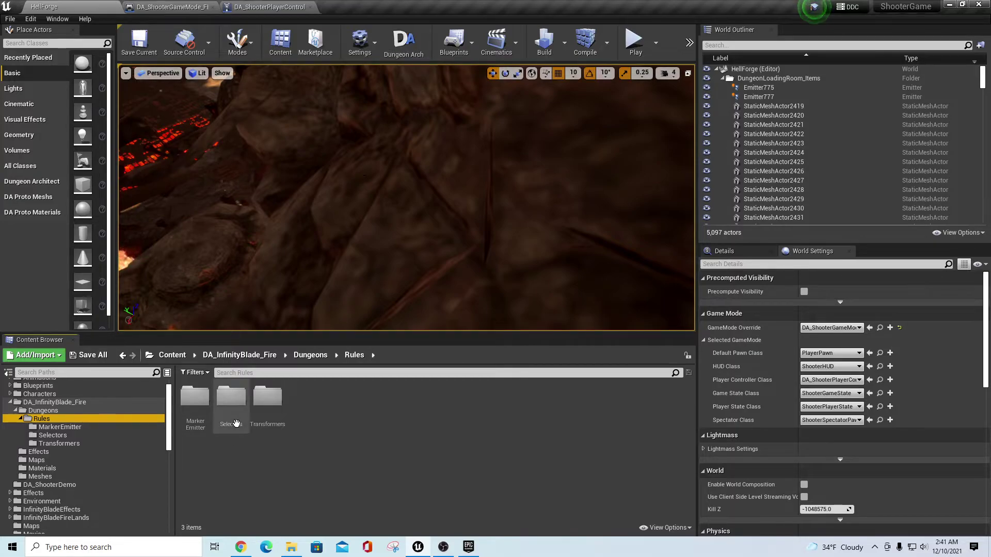
double_click(13, 403)
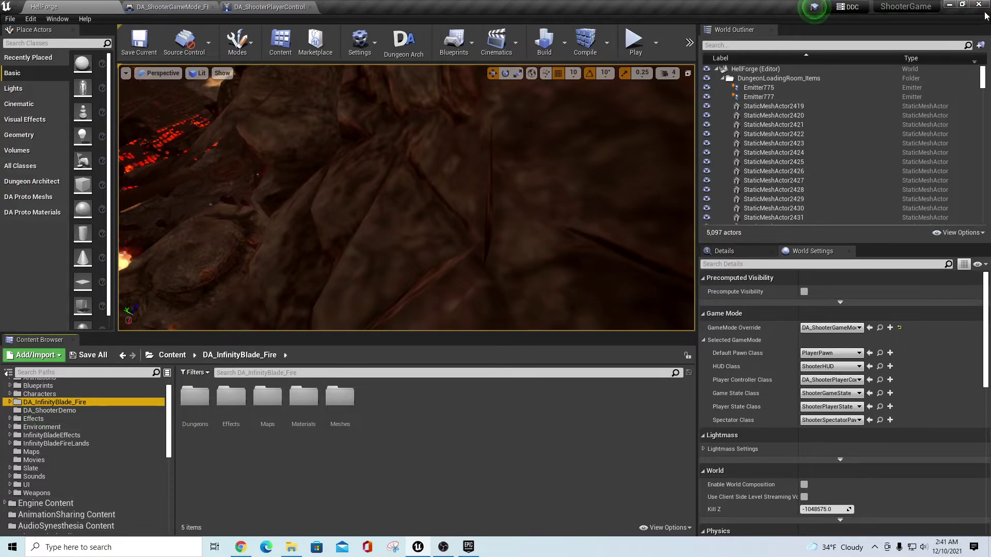
Check ShooterGame.rar details on Google Drive and GitHub's install steps, then return to Unreal.
left_click(949, 4)
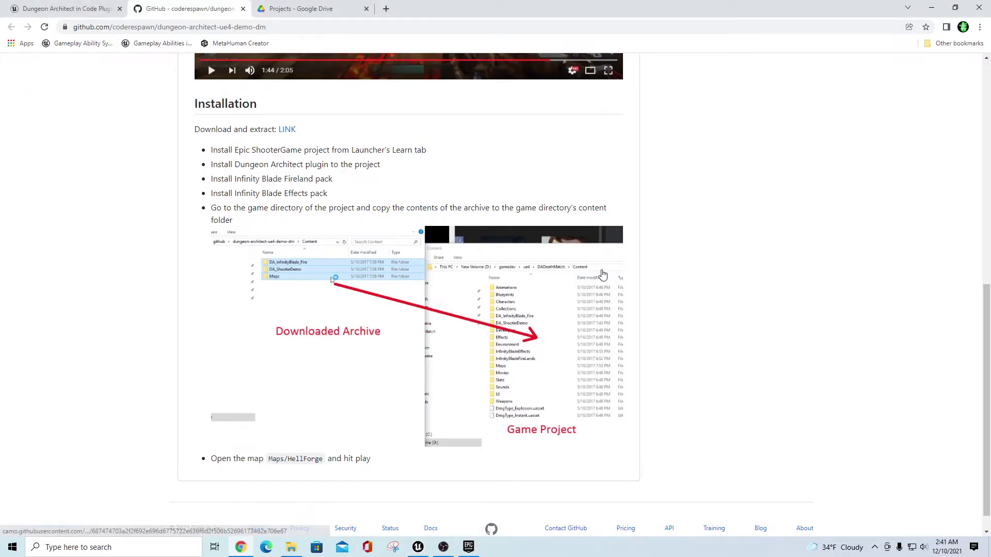
left_click(288, 9)
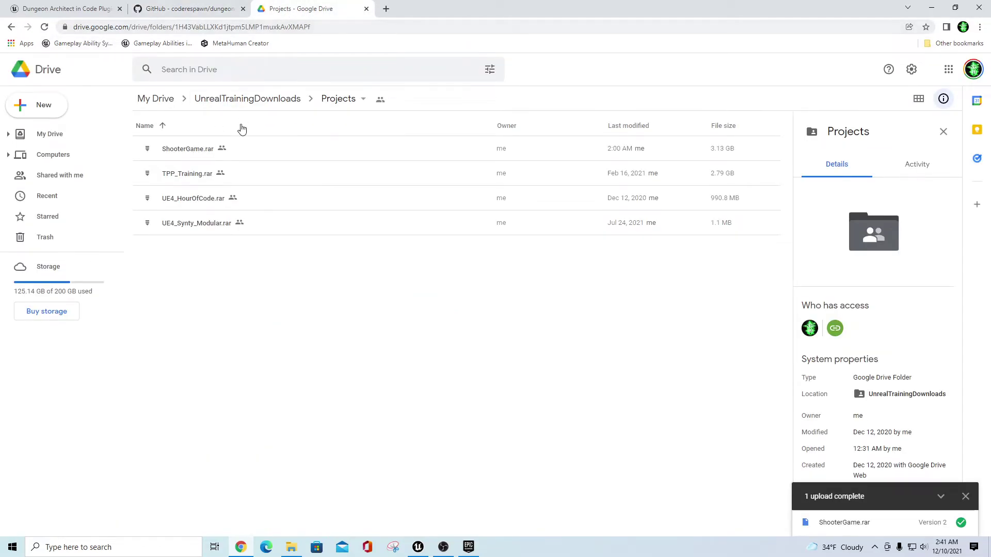
left_click(188, 150)
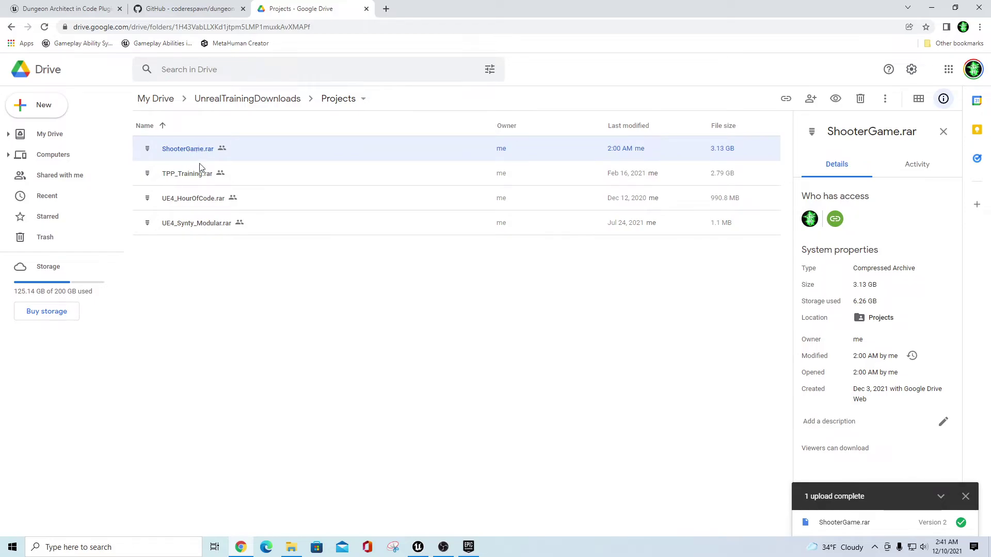
left_click(45, 9)
scroll(452, 203, "up", 13)
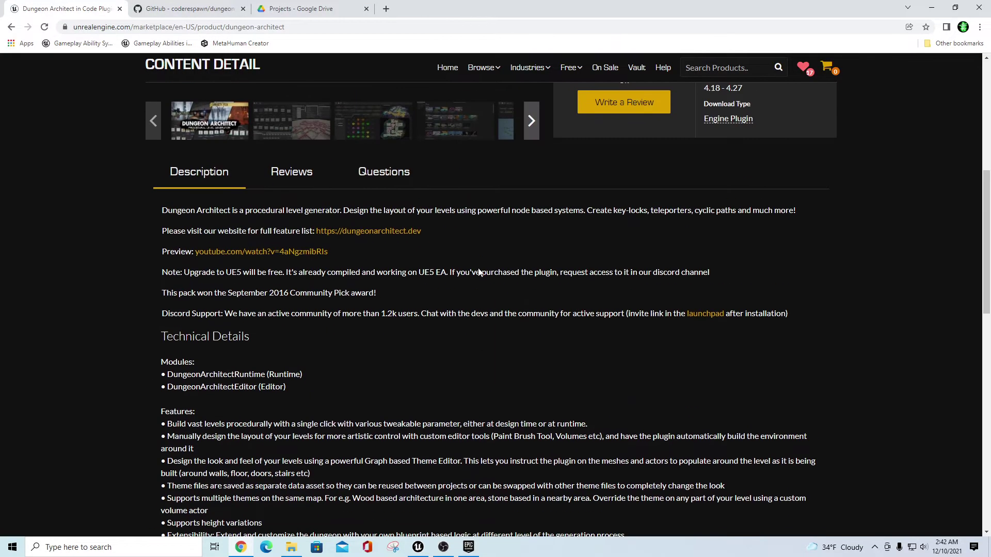
left_click(186, 10)
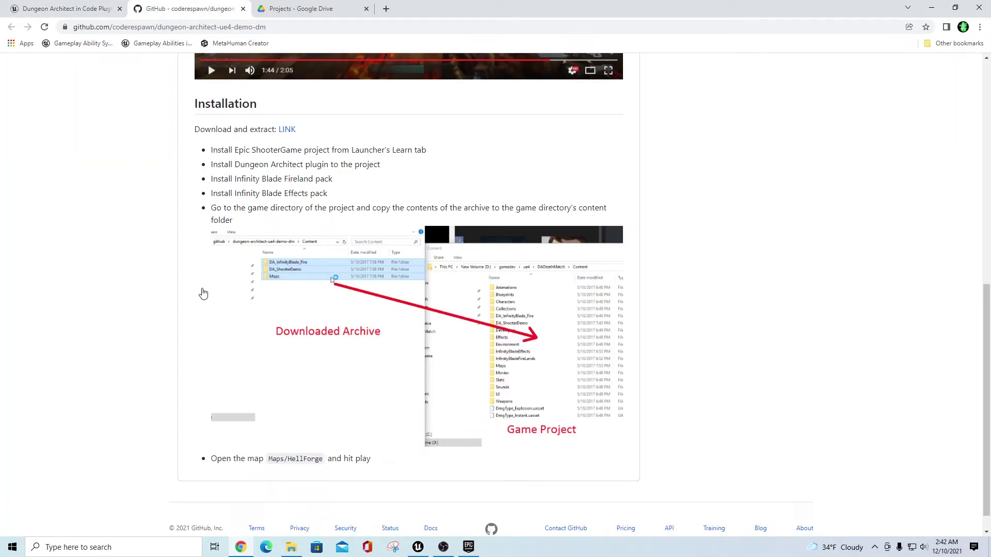
left_click(296, 12)
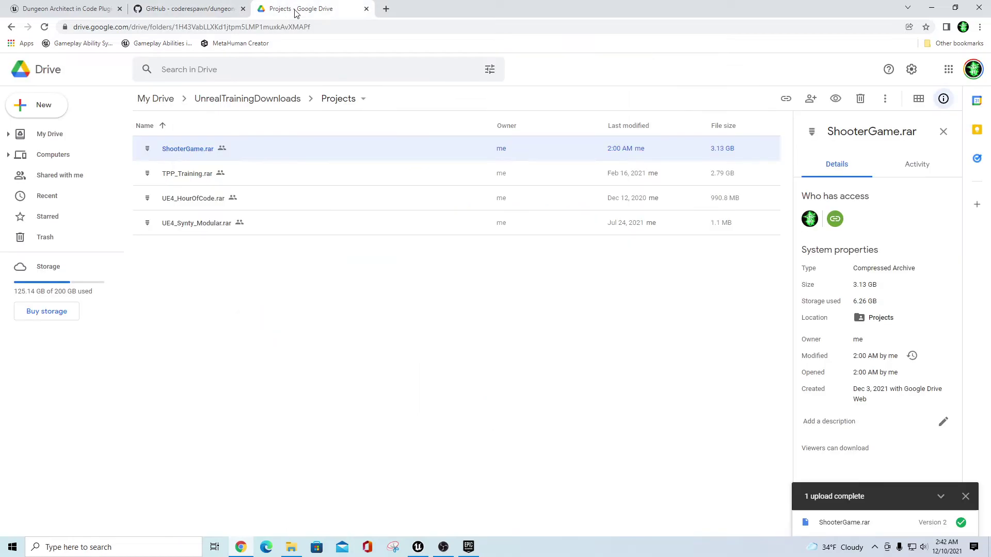
left_click(424, 551)
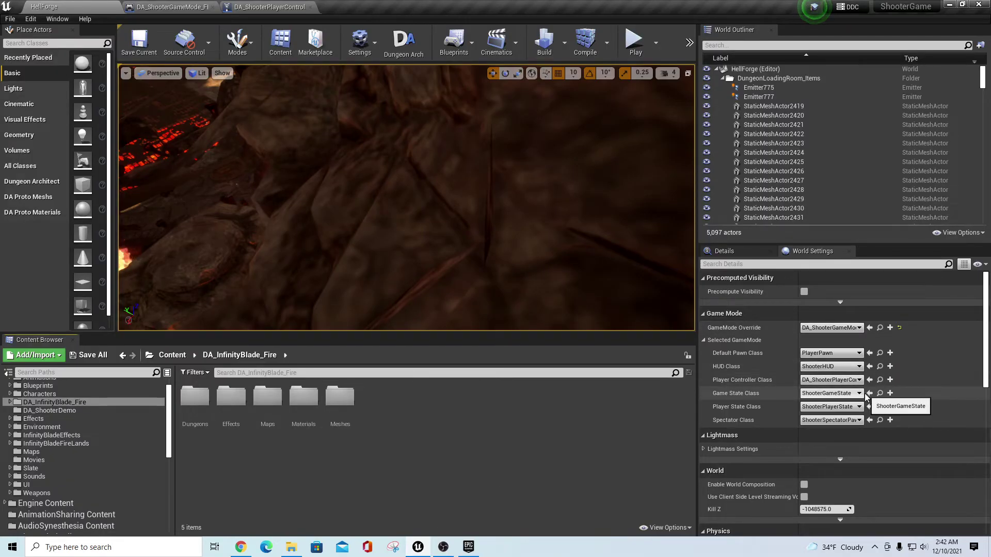
In DA_ShooterGameMode_FFA's Event Graph, move the Teleport to Main Dungeon chain lower.
left_click(880, 380)
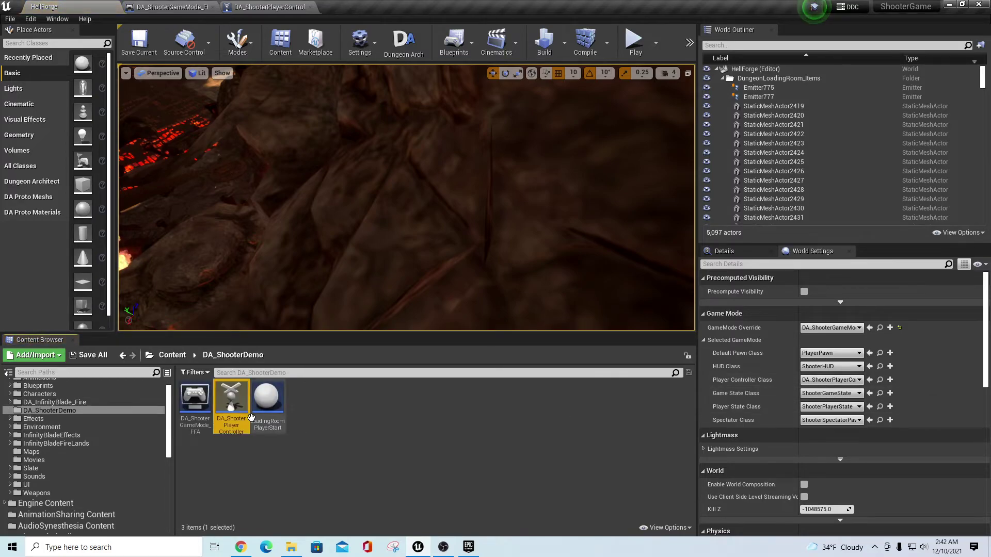
double_click(195, 397)
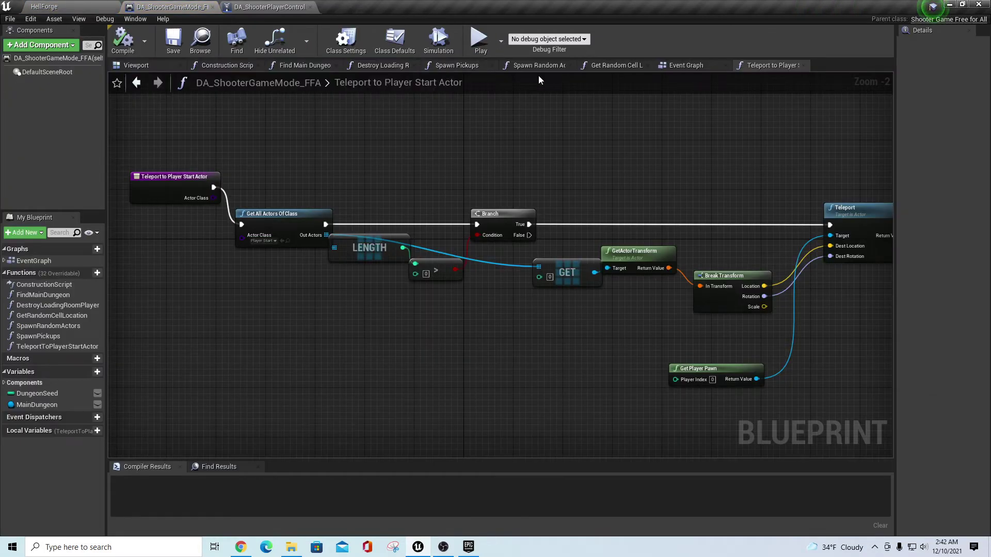
left_click(697, 64)
scroll(764, 408, "up", 1)
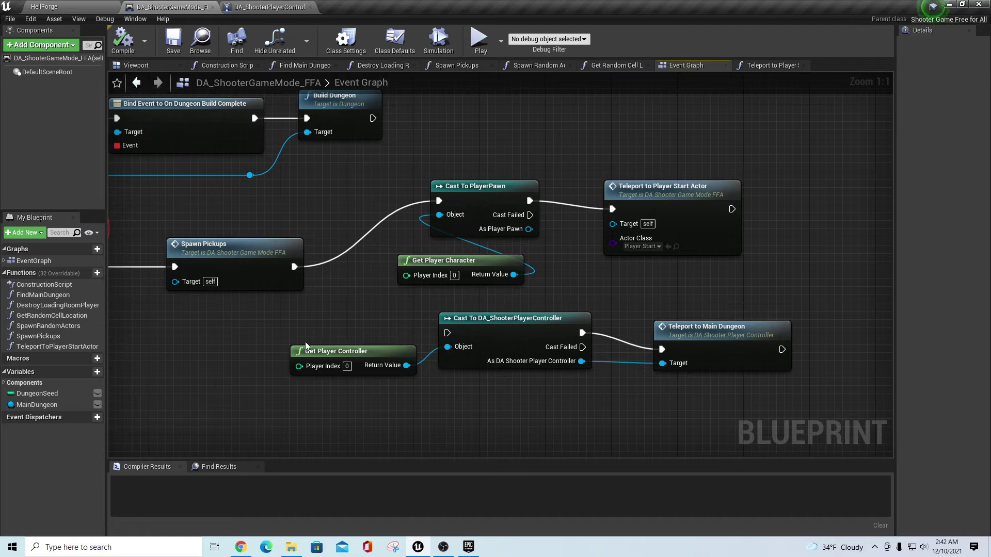
left_click_drag(281, 338, 758, 413)
left_click_drag(719, 336, 661, 411)
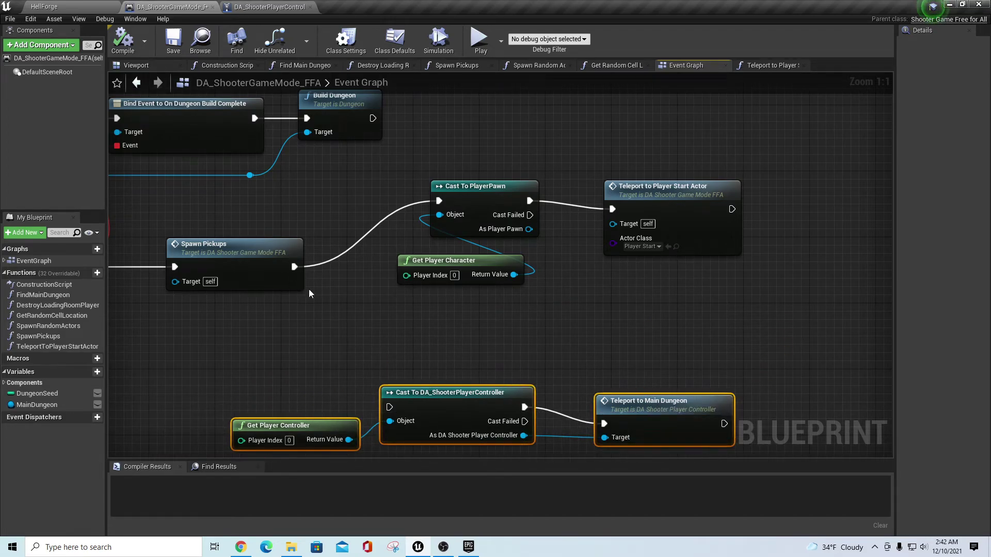
Move Cast To PlayerPawn, Get Player Character and Teleport to Player Start Actor down-left.
left_click(443, 235)
left_click(454, 261, "ctrl")
left_click(676, 195, "ctrl")
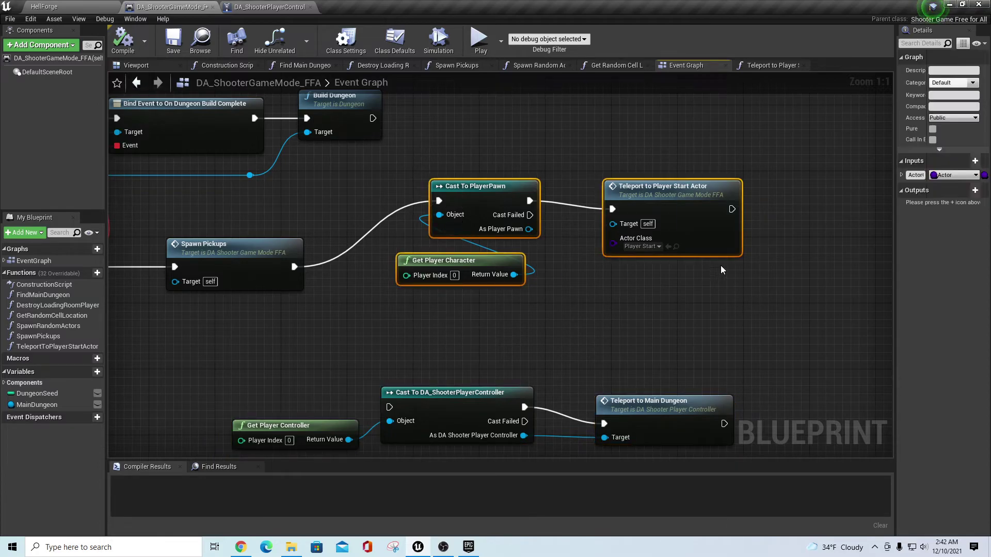
left_click_drag(680, 196, 630, 245)
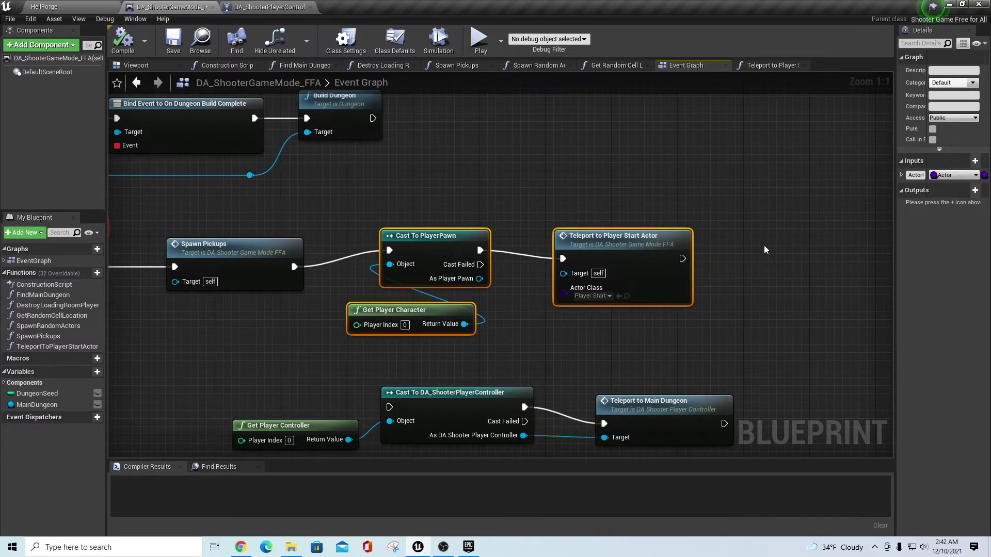
left_click(764, 246)
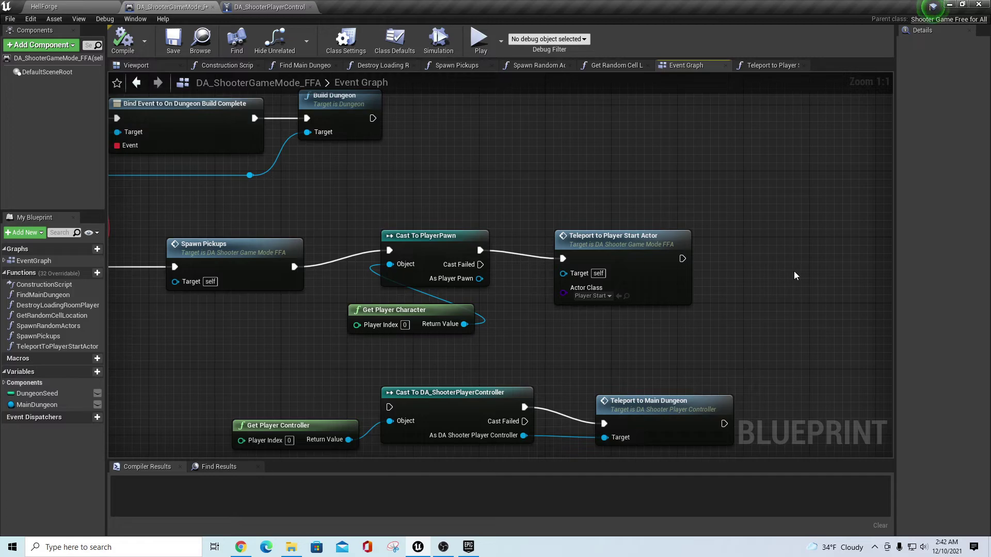
Check the player controller's Teleport to Player Start Actor function, then return to the game mode graph.
left_click(275, 8)
double_click(595, 255)
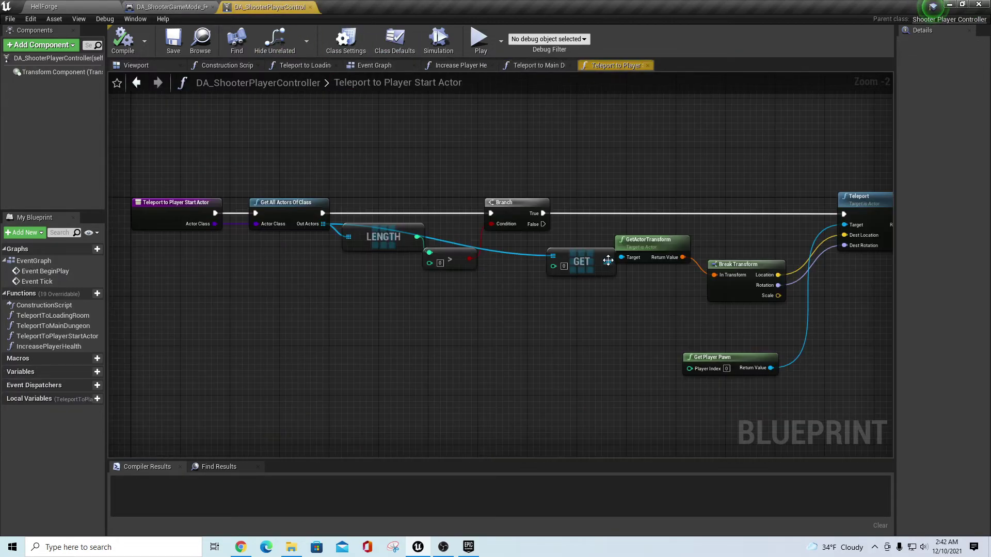
scroll(408, 325, "down", 1)
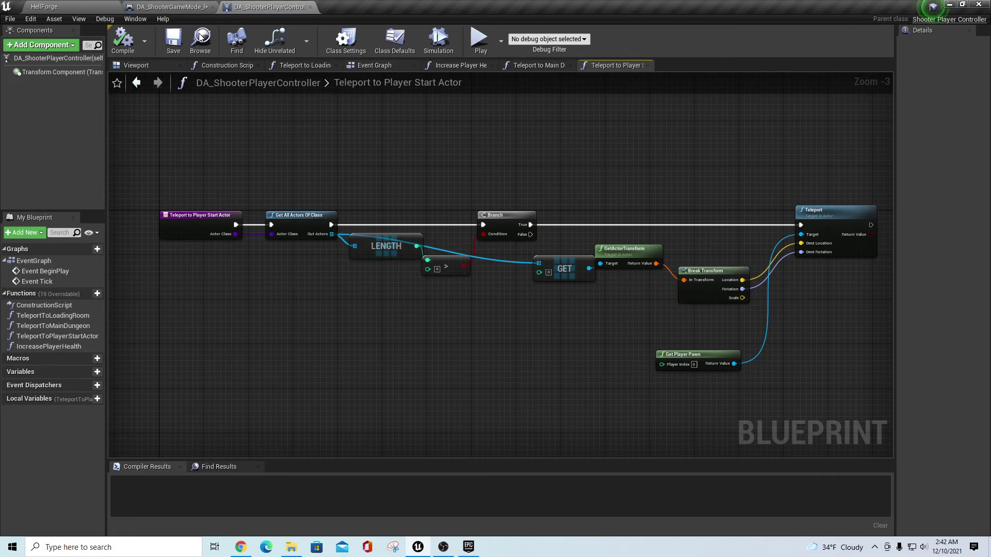
left_click(171, 6)
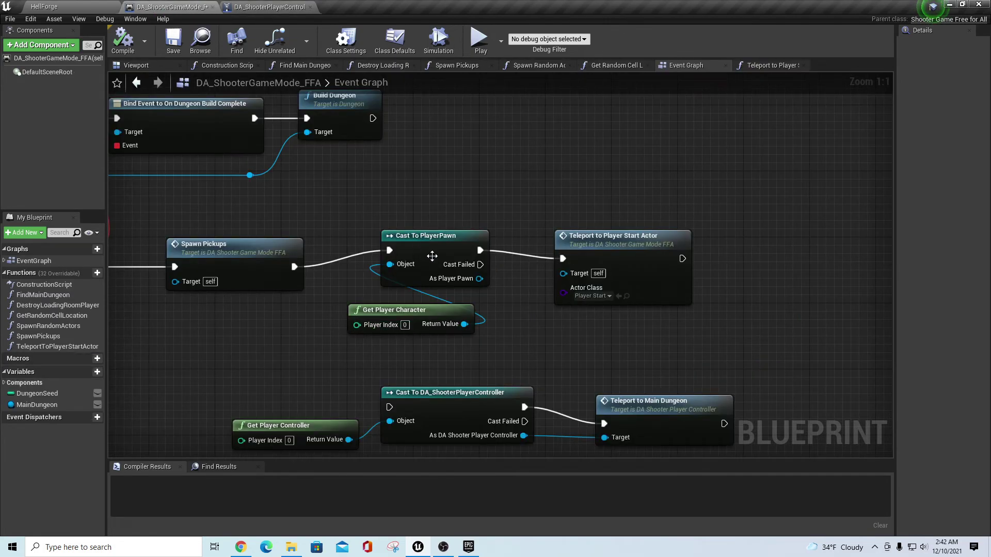